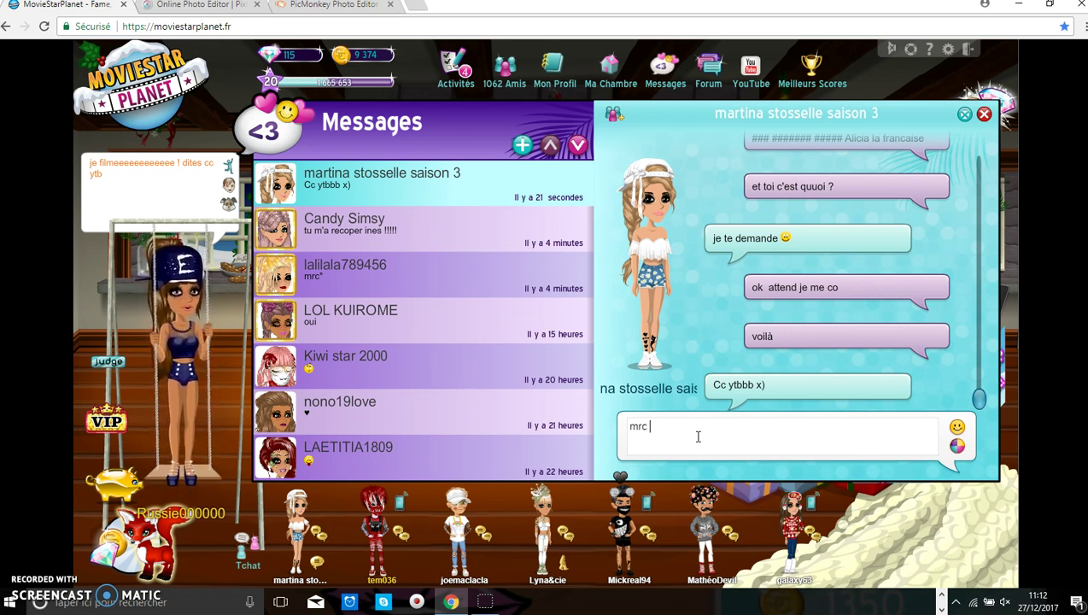
Send the "mrc" reply in the open conversation, view the third conversation in the list, and close the messages.
key(Return)
click(533, 263)
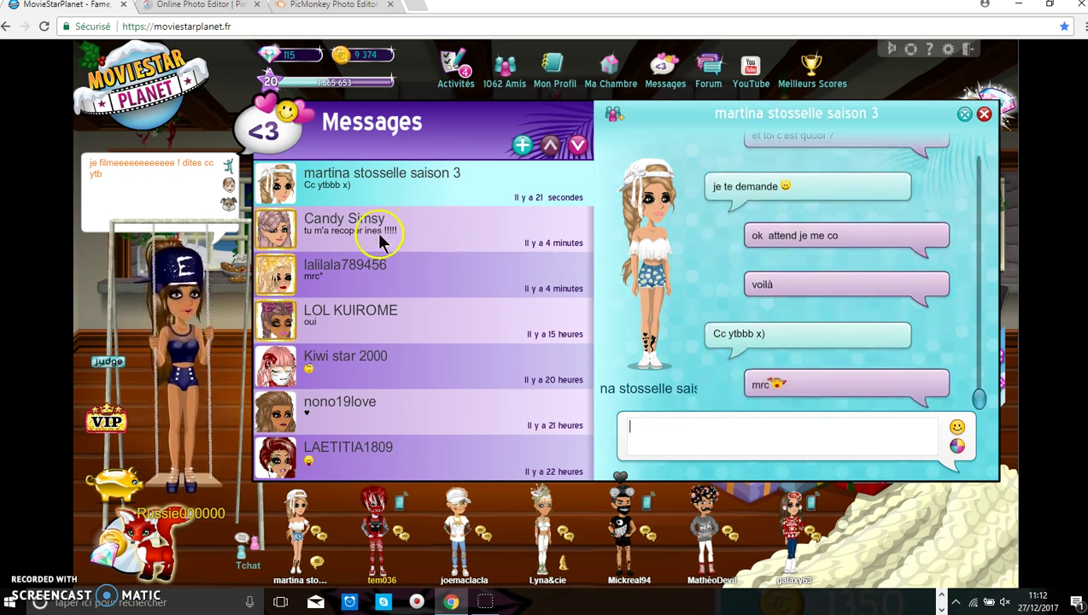
click(362, 284)
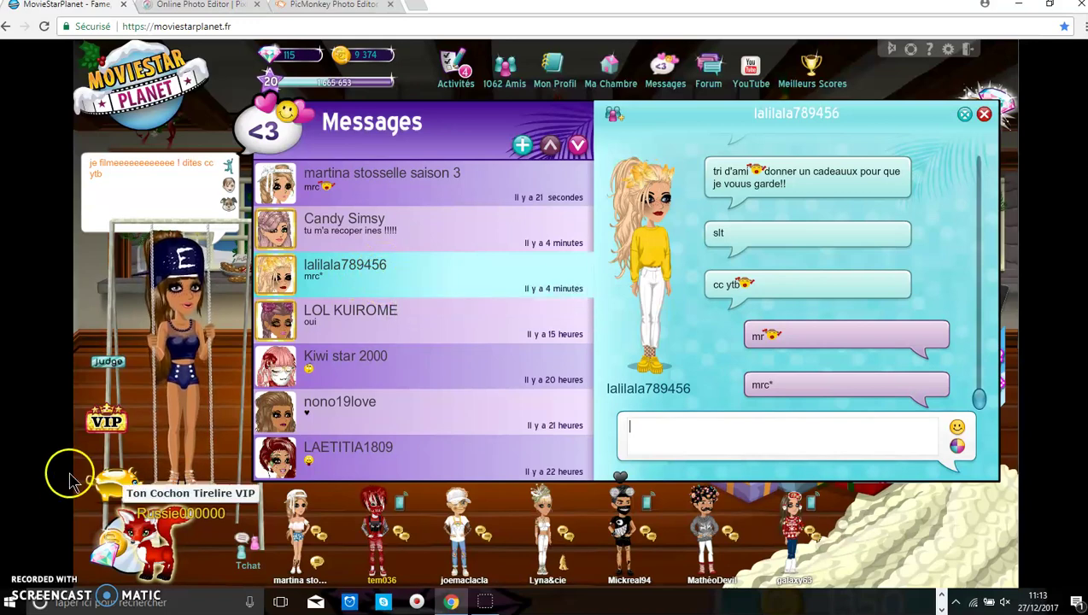
click(984, 115)
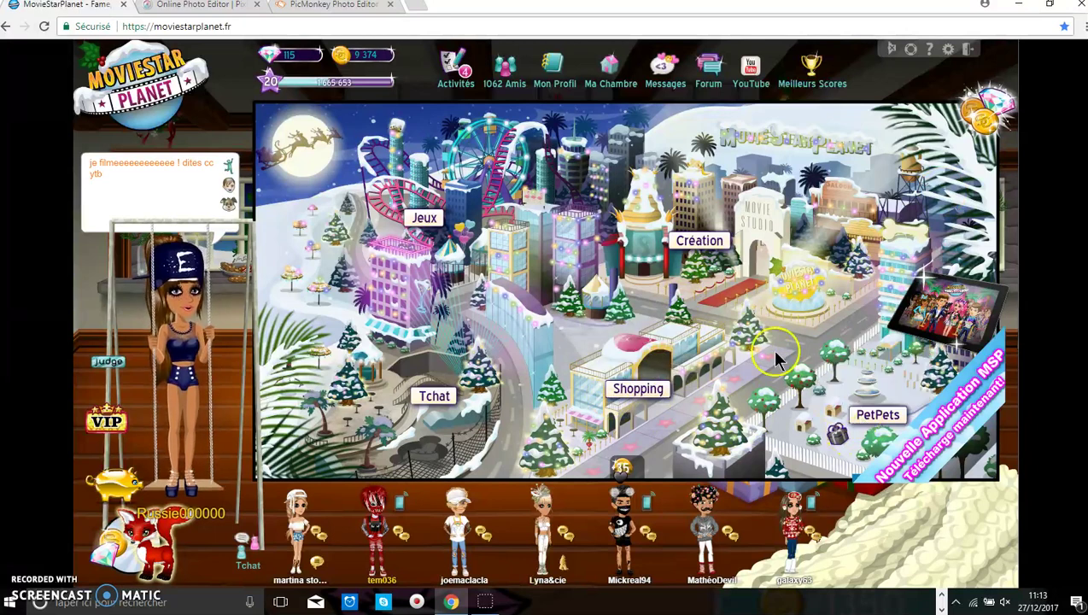
Go to the ArtBook section of the Création area and start a new blank ArtBook.
click(875, 415)
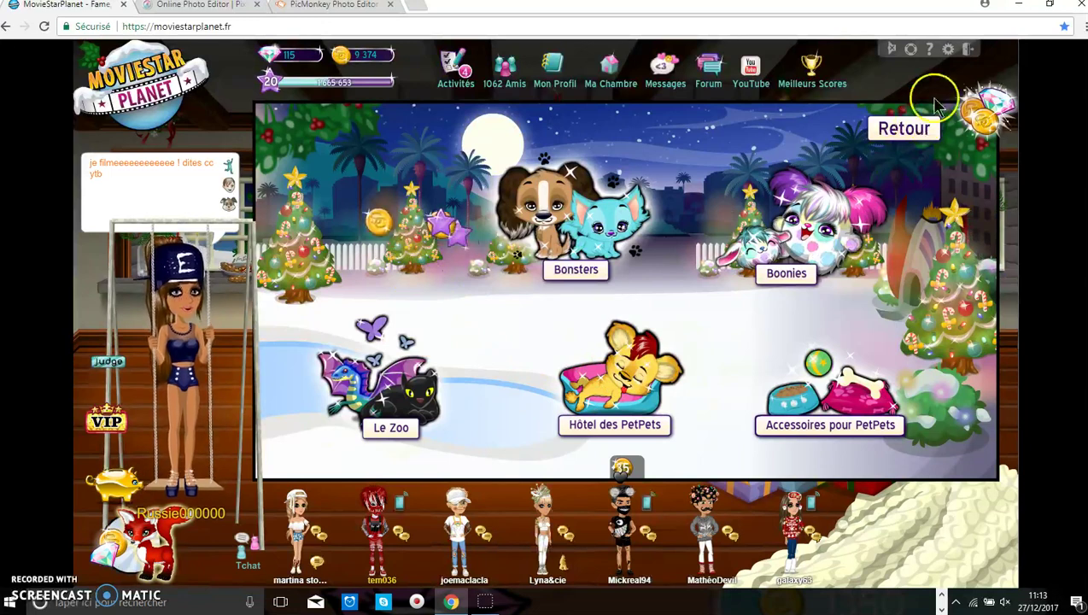
click(906, 126)
click(547, 215)
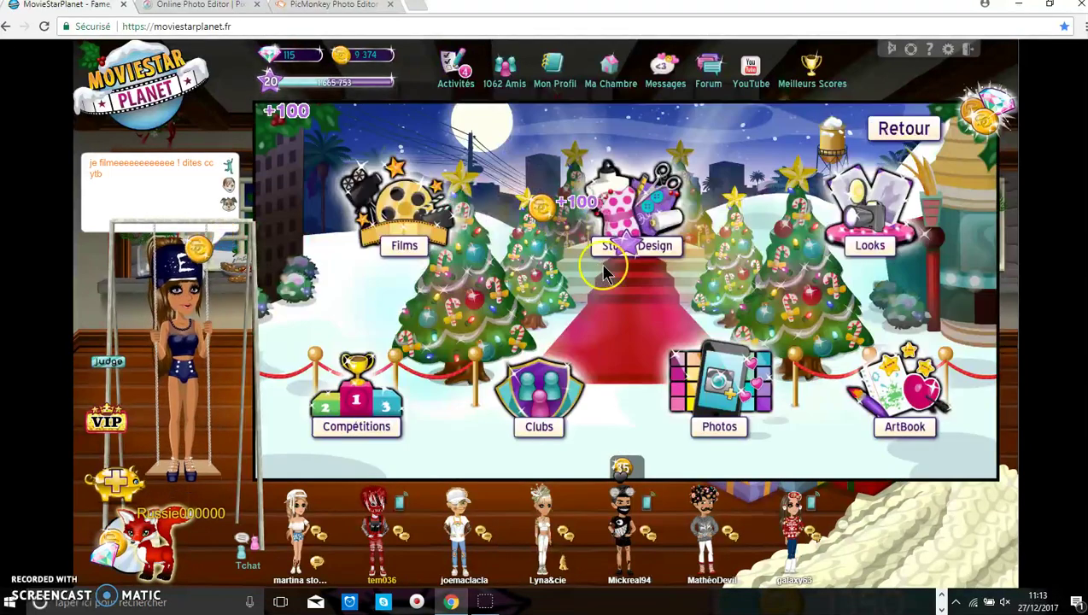
click(900, 409)
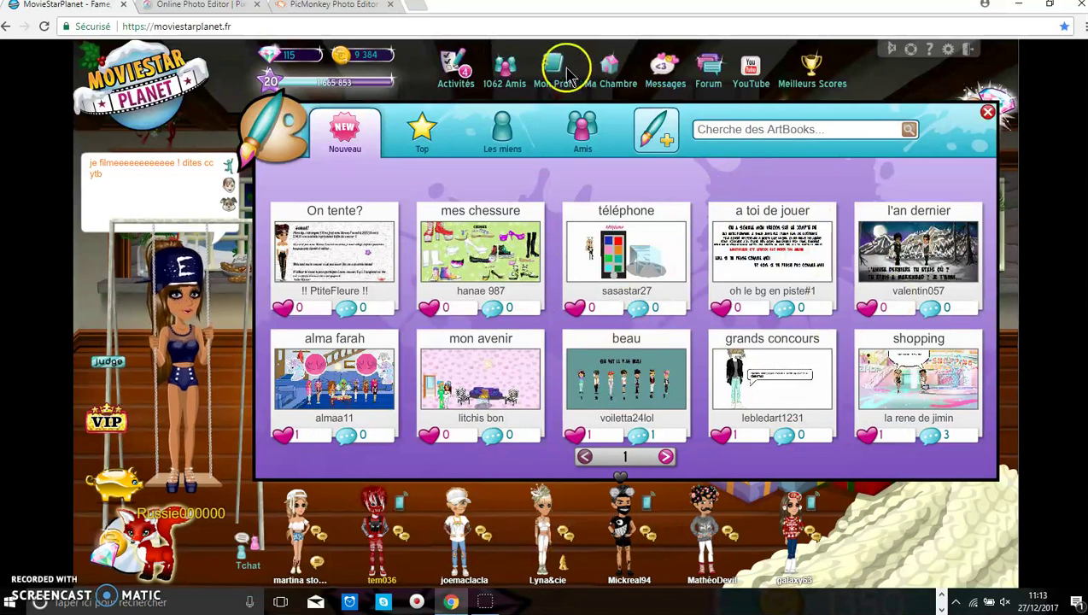
click(662, 146)
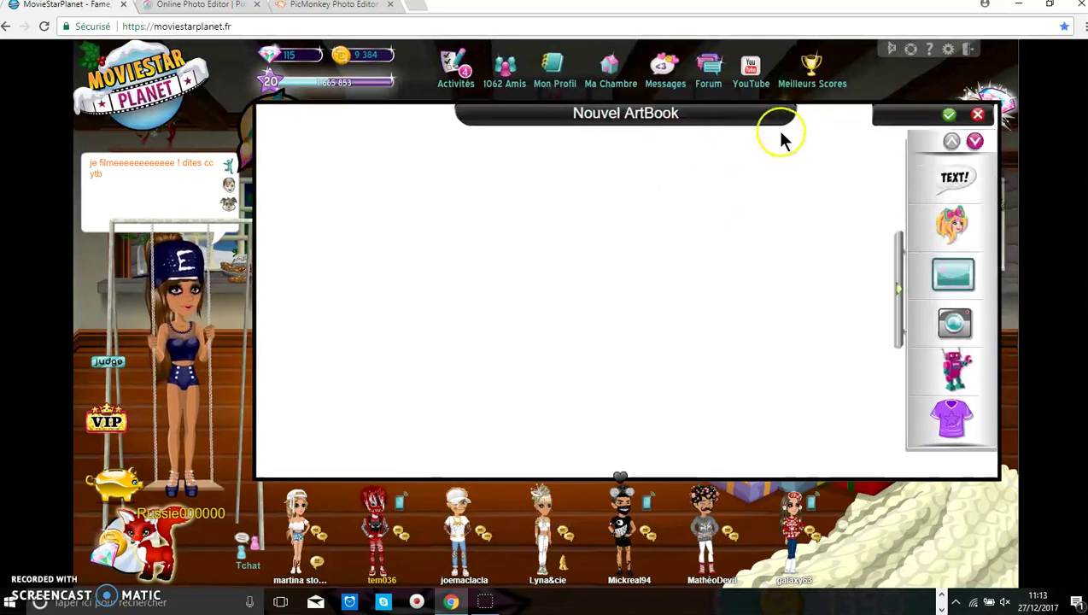
Add two copies of the player's own avatar to the blank ArtBook page, one near the centre and one at the right edge.
click(948, 225)
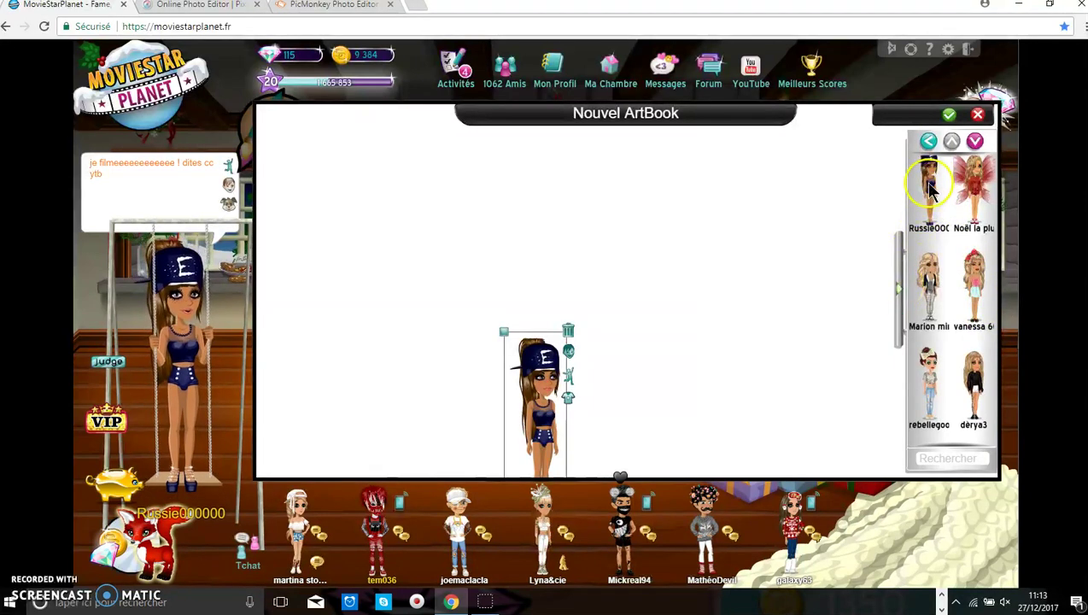
click(901, 292)
drag(555, 425, 599, 230)
drag(814, 163, 940, 351)
click(594, 260)
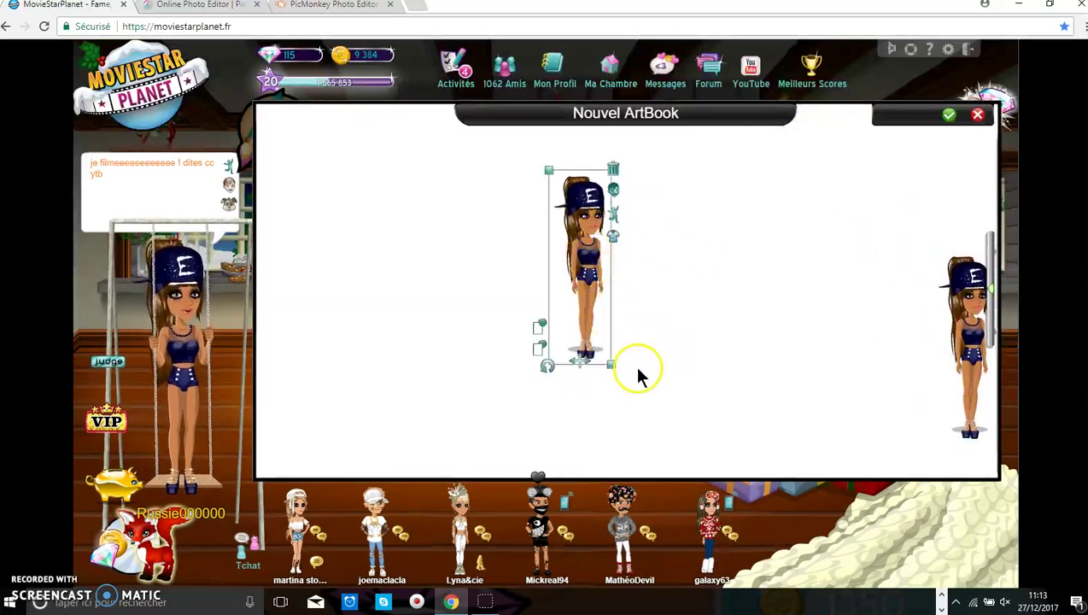
Enlarge the central avatar until its head and torso fill the height of the page.
drag(615, 367, 644, 369)
drag(609, 307, 512, 164)
drag(561, 423, 636, 417)
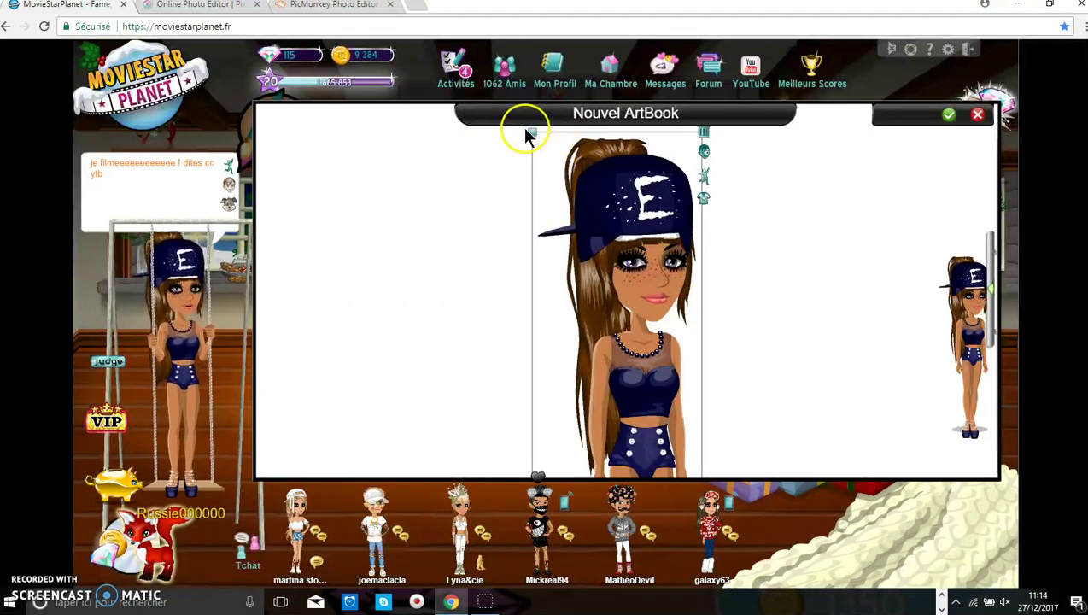
drag(532, 134, 486, 110)
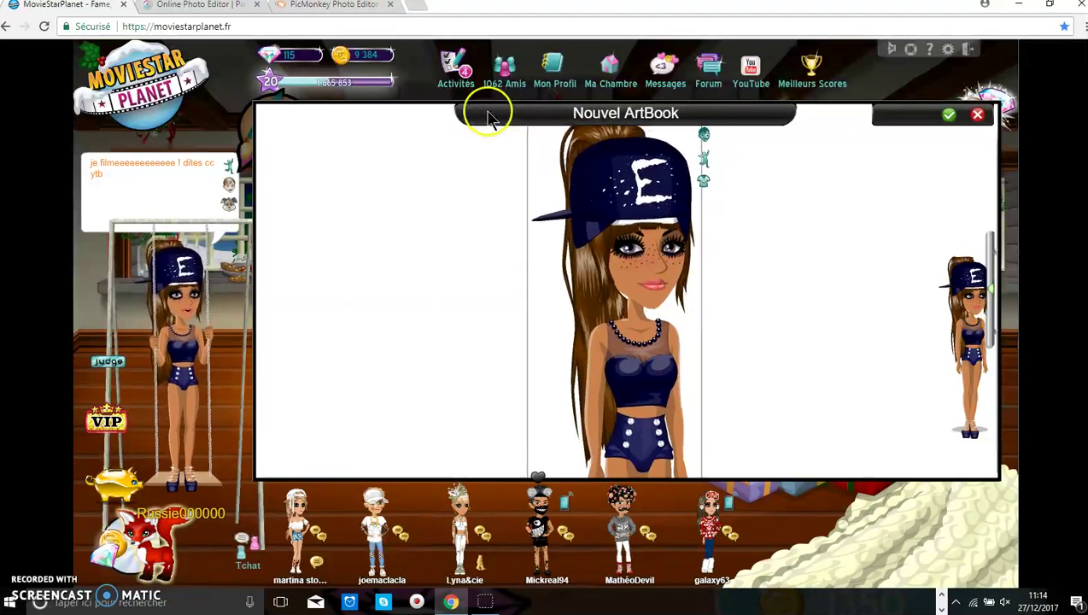
Apply the With My Umbrella animation from the Basique category to the large avatar.
click(704, 161)
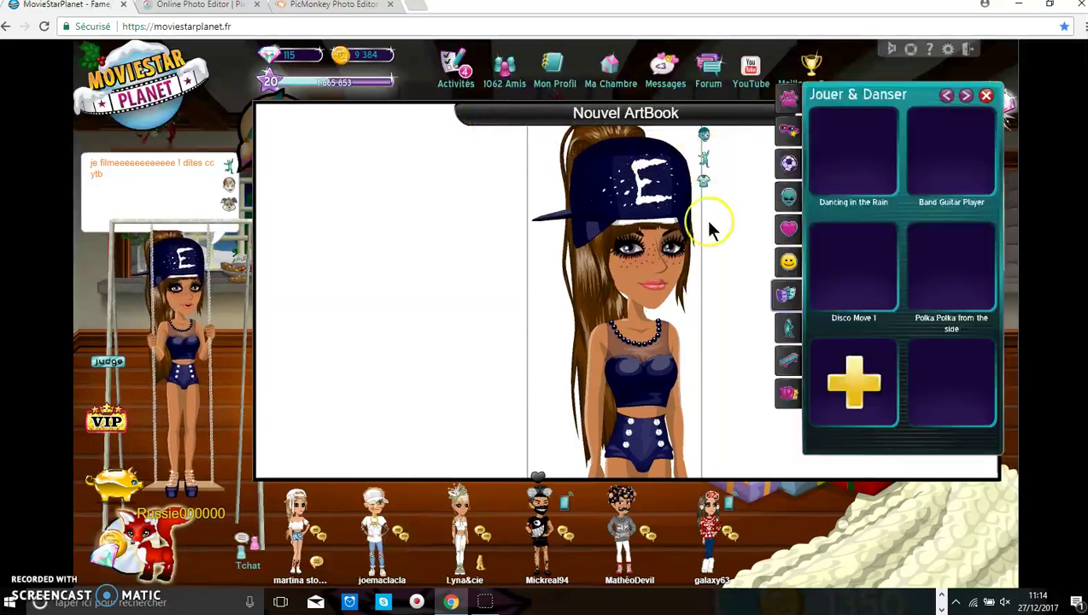
click(794, 235)
click(785, 260)
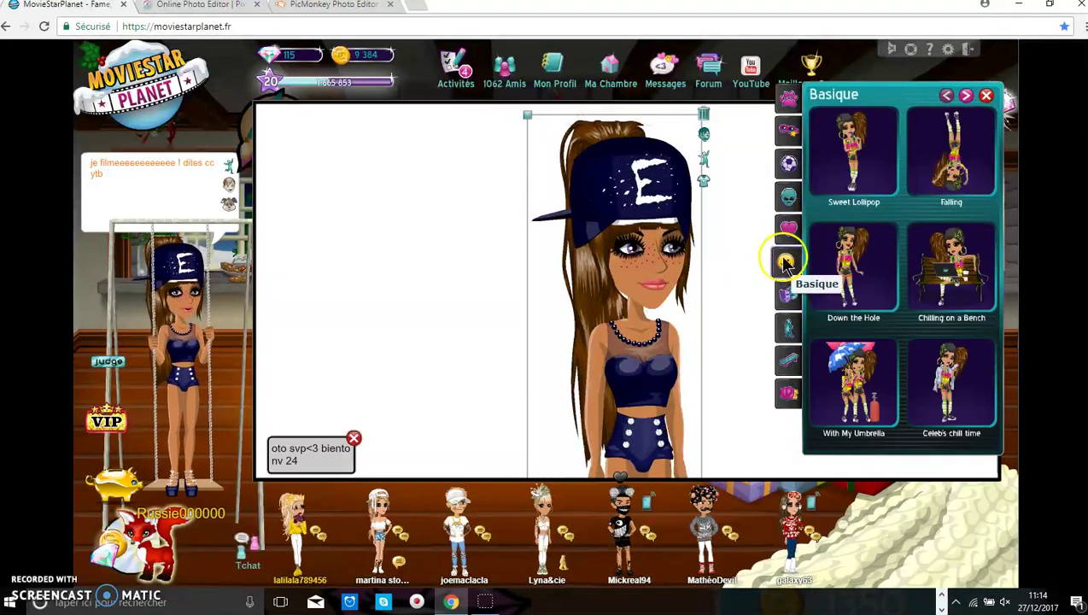
click(844, 363)
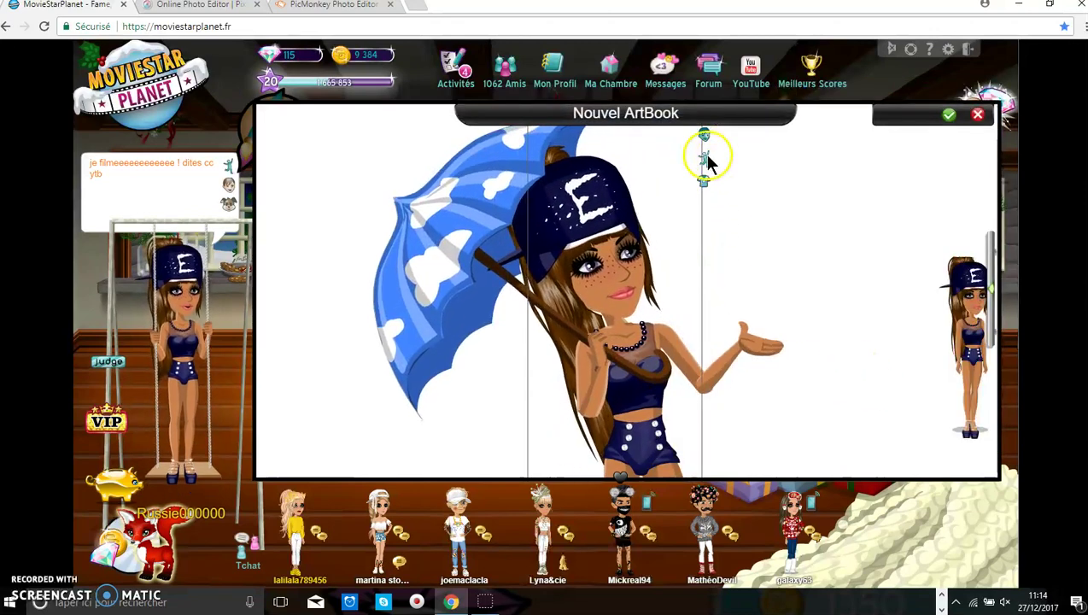
Give the large avatar the I'm Cool animation from the Poses category and deselect it.
click(706, 160)
click(784, 229)
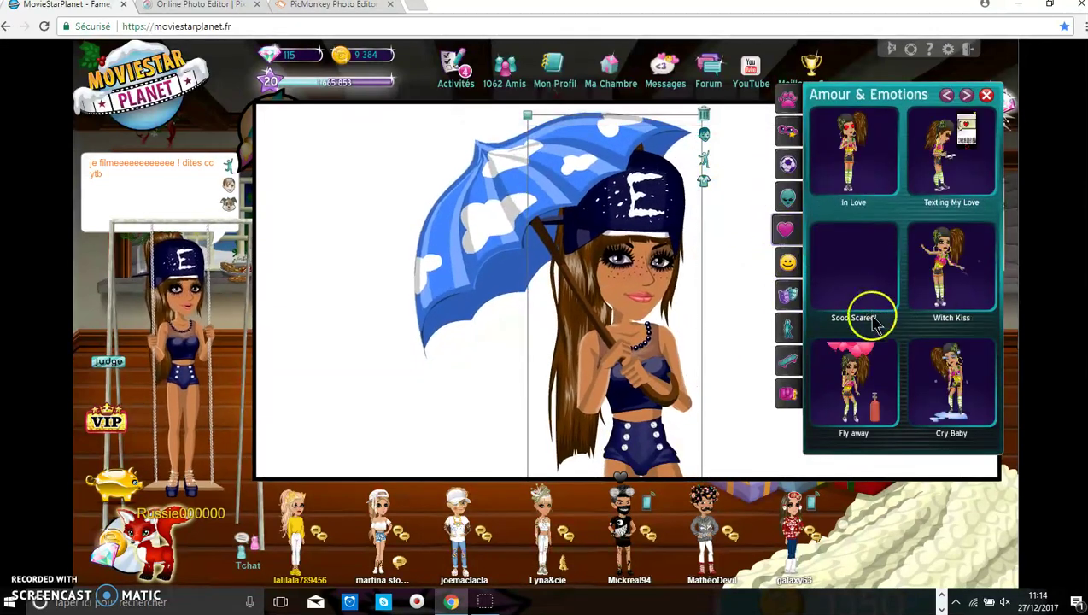
click(785, 260)
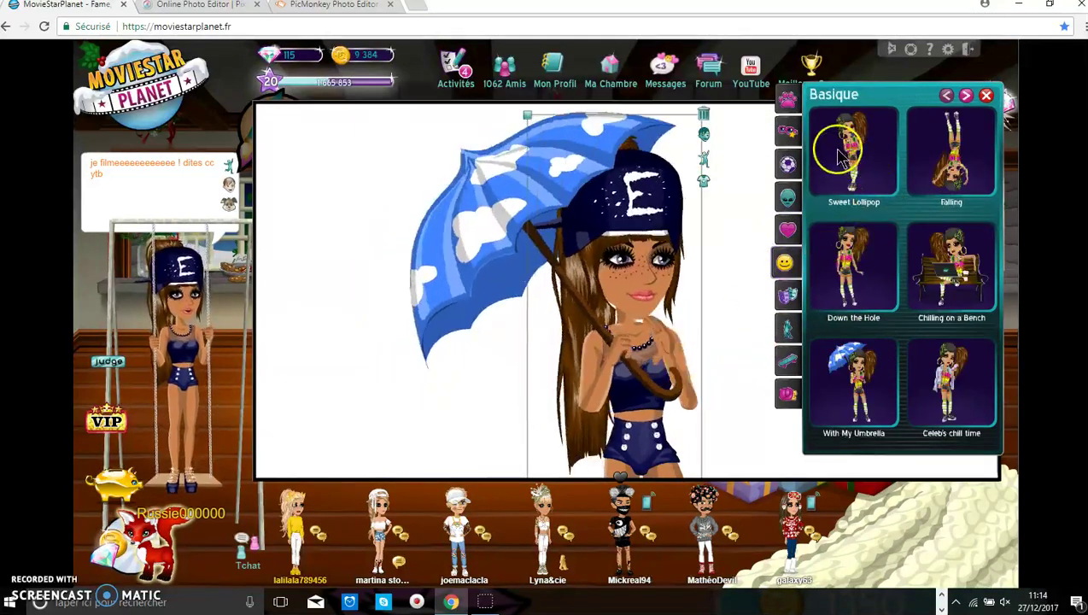
click(785, 295)
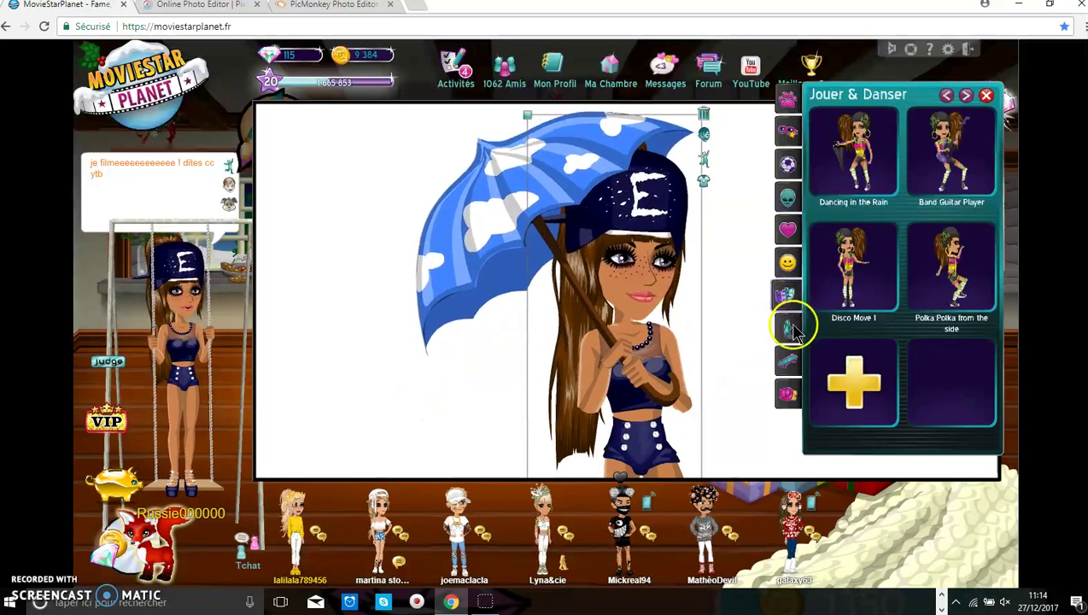
click(790, 330)
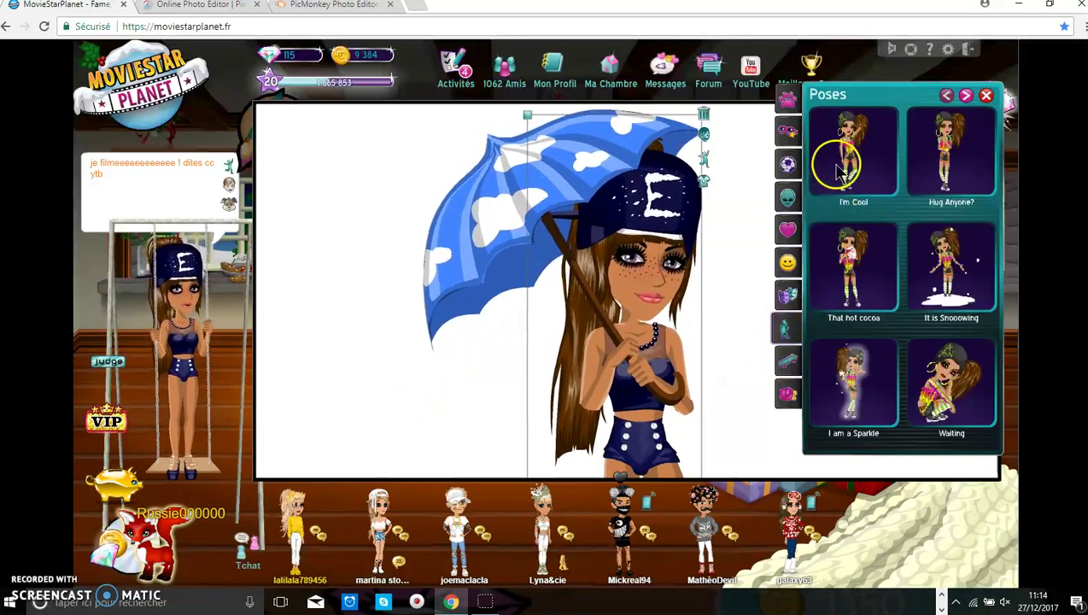
click(838, 165)
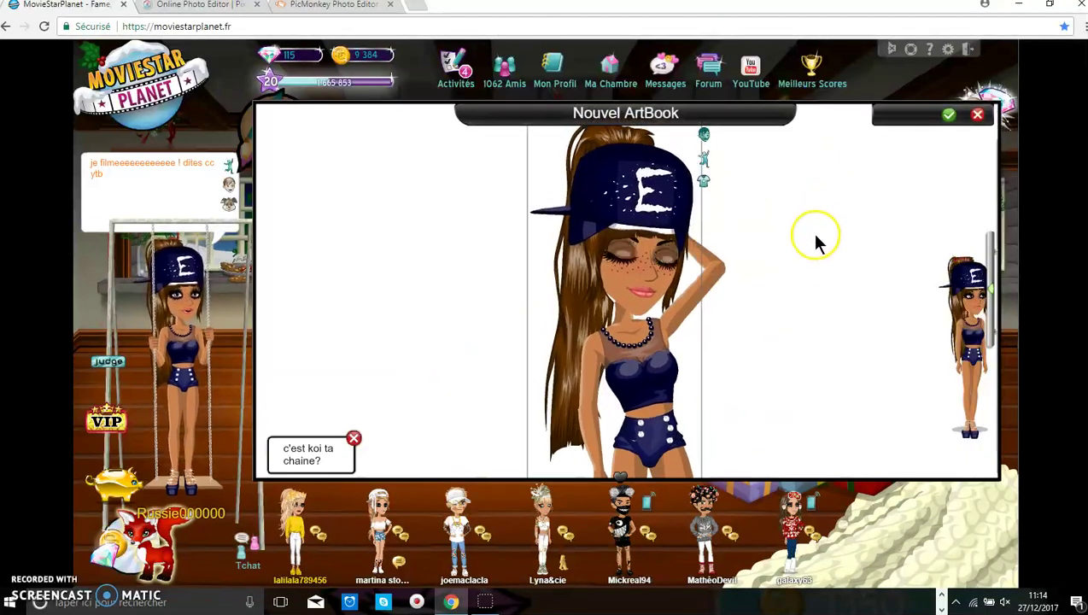
click(977, 360)
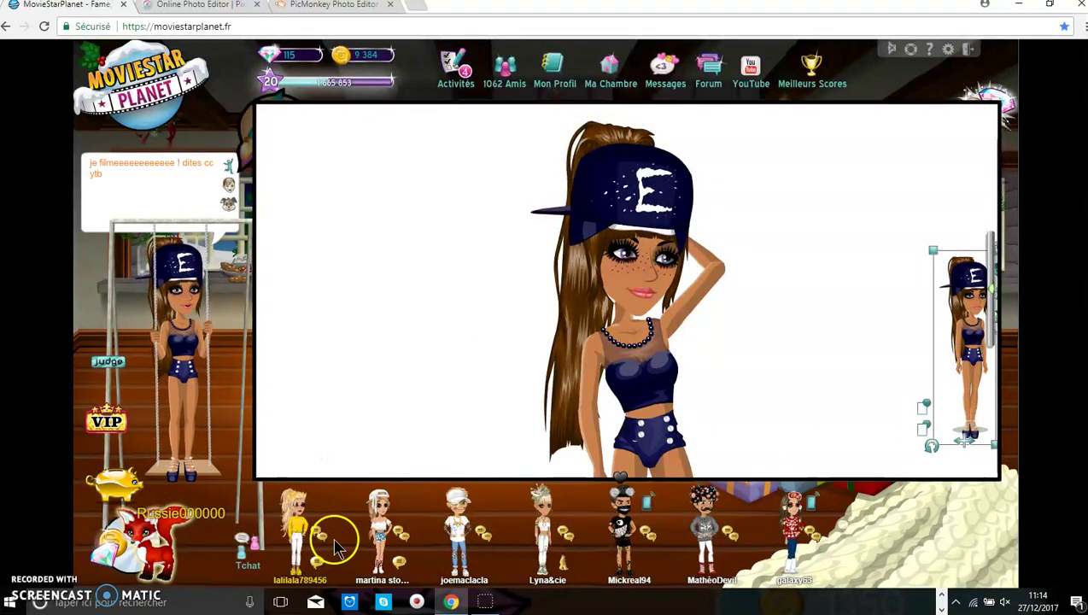
Answer the friend's chat question with the name of the video channel and close the chat.
click(294, 520)
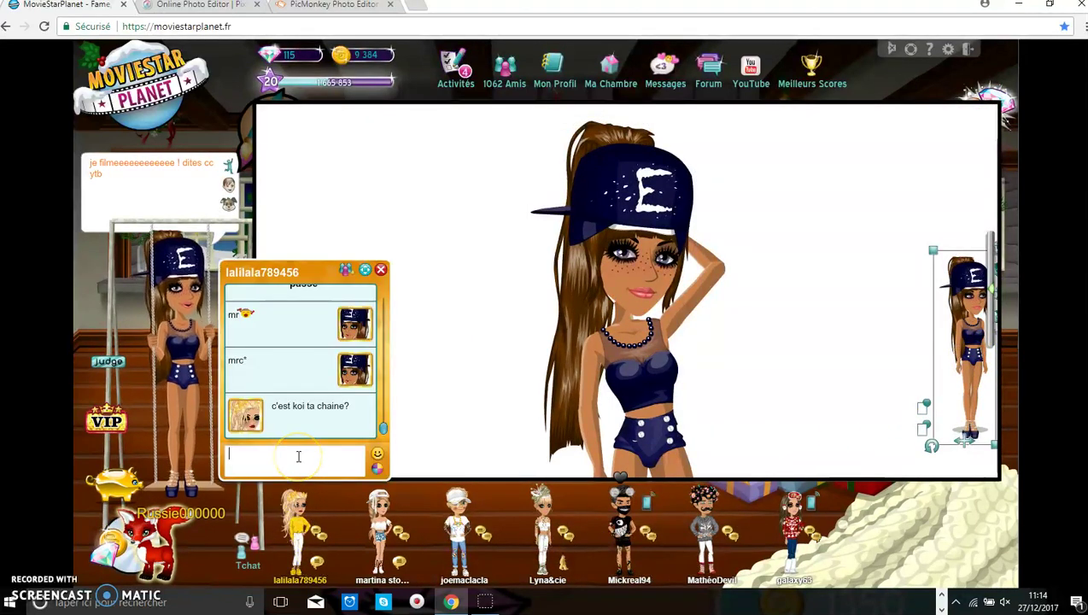
text(Drôle d)
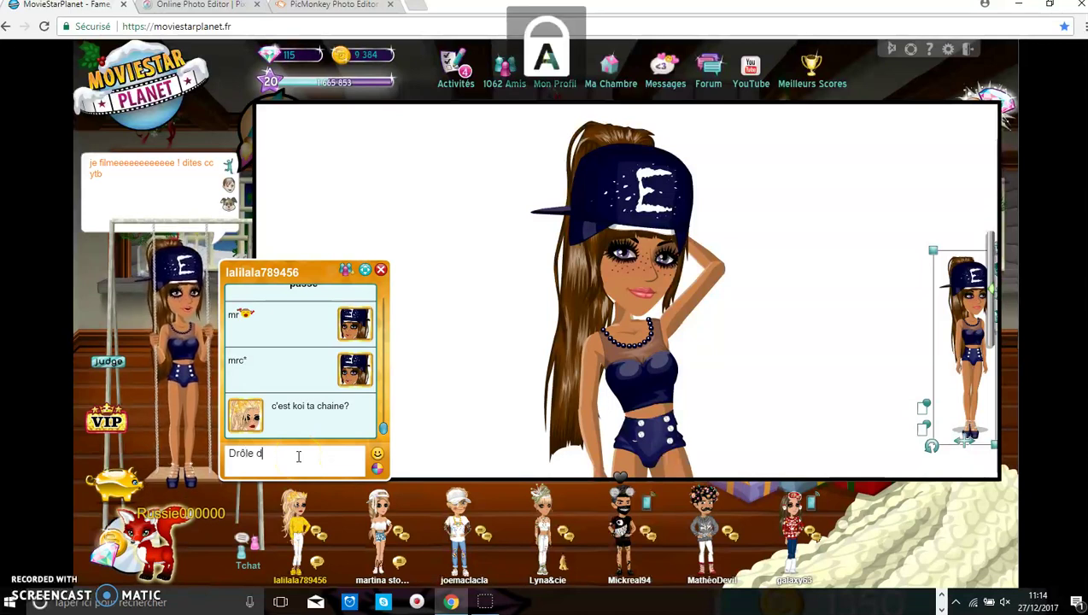
text(e princesse lili)
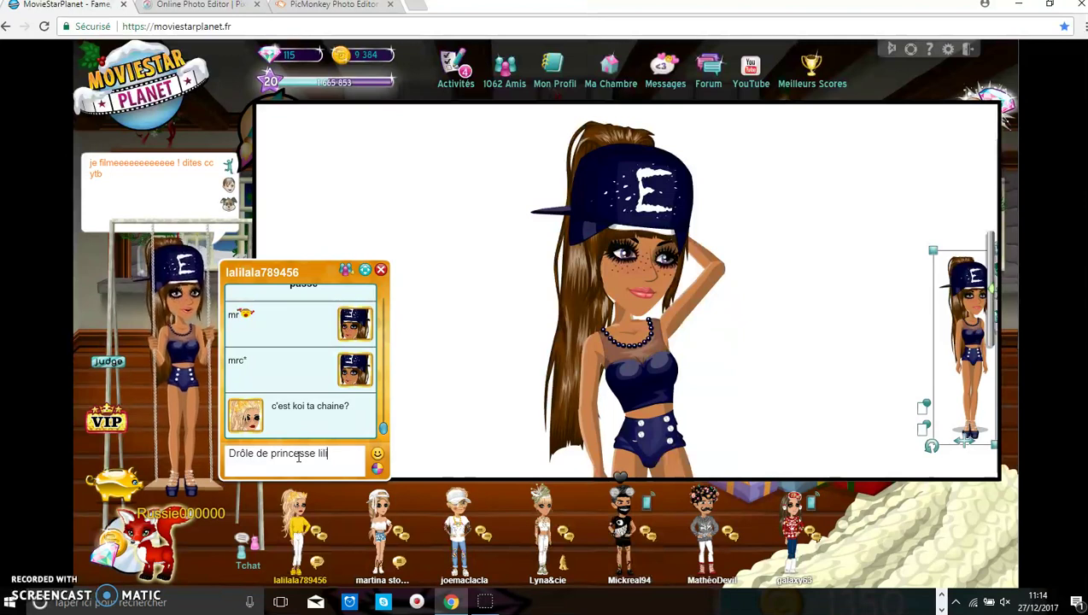
key(Return)
click(380, 270)
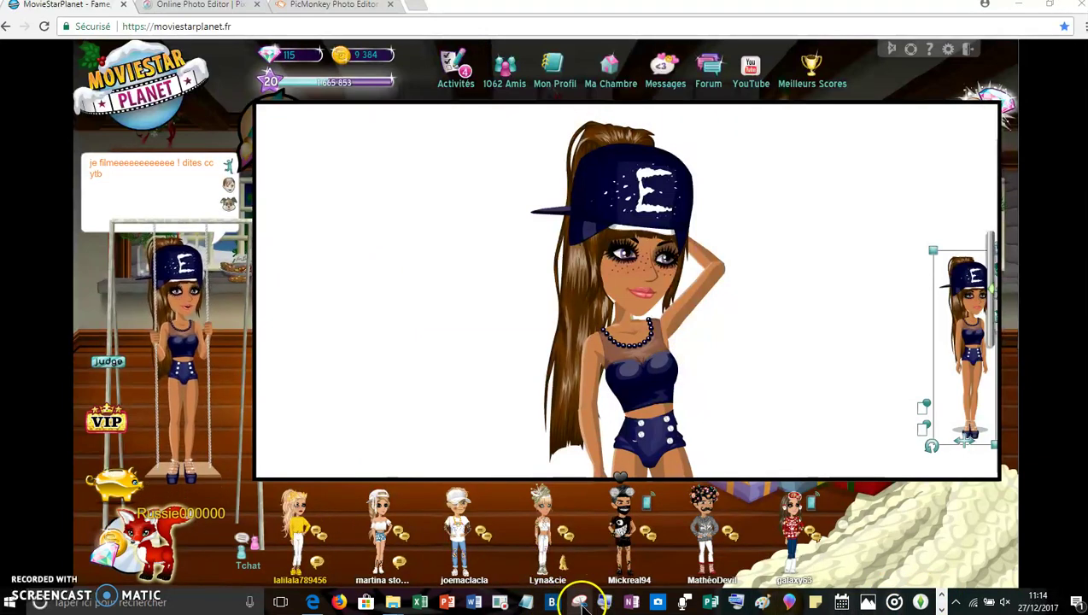
Switch to Outil Capture d'écran, snip the area around the large avatar, and minimize the capture window.
click(580, 603)
click(99, 31)
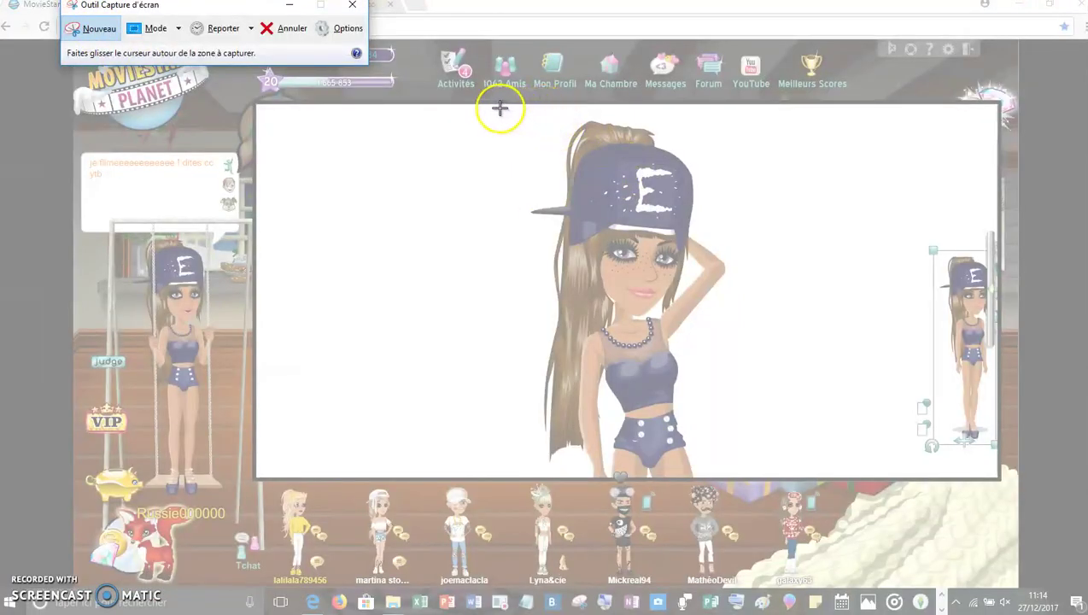
drag(496, 105, 748, 464)
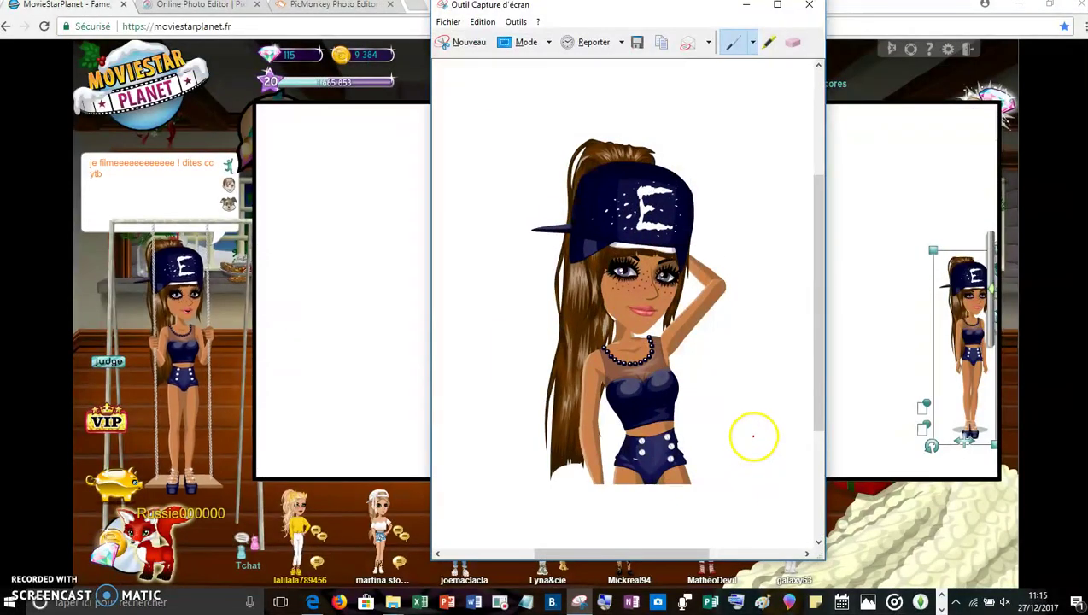
click(748, 7)
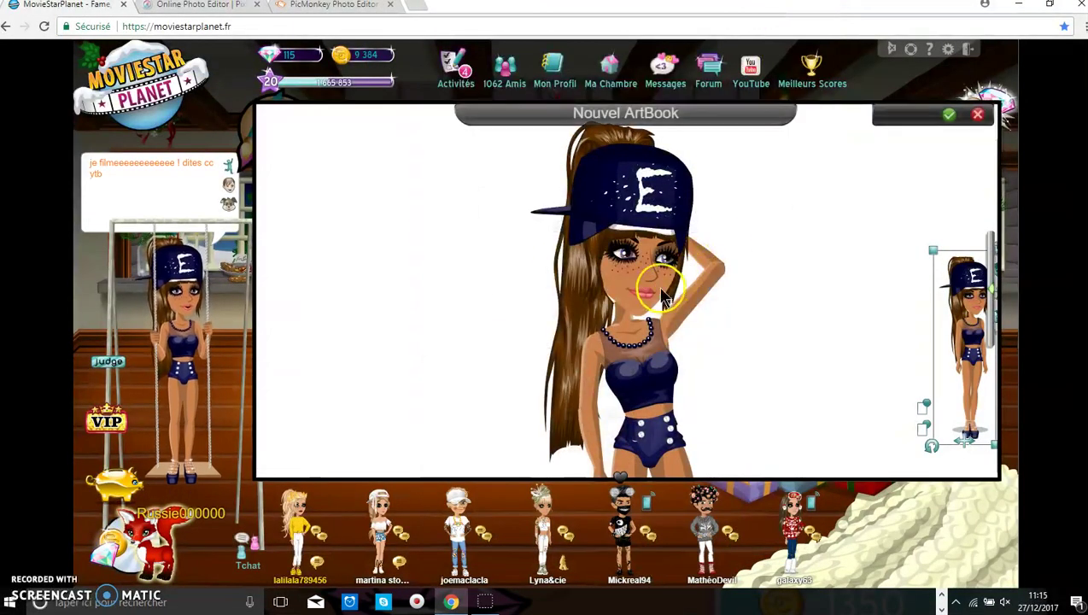
Move the large avatar slightly lower on the ArtBook page and clear its selection frame.
mouse_move(636, 382)
mouse_down()
mouse_move(636, 402)
mouse_move(633, 391)
mouse_up()
click(939, 600)
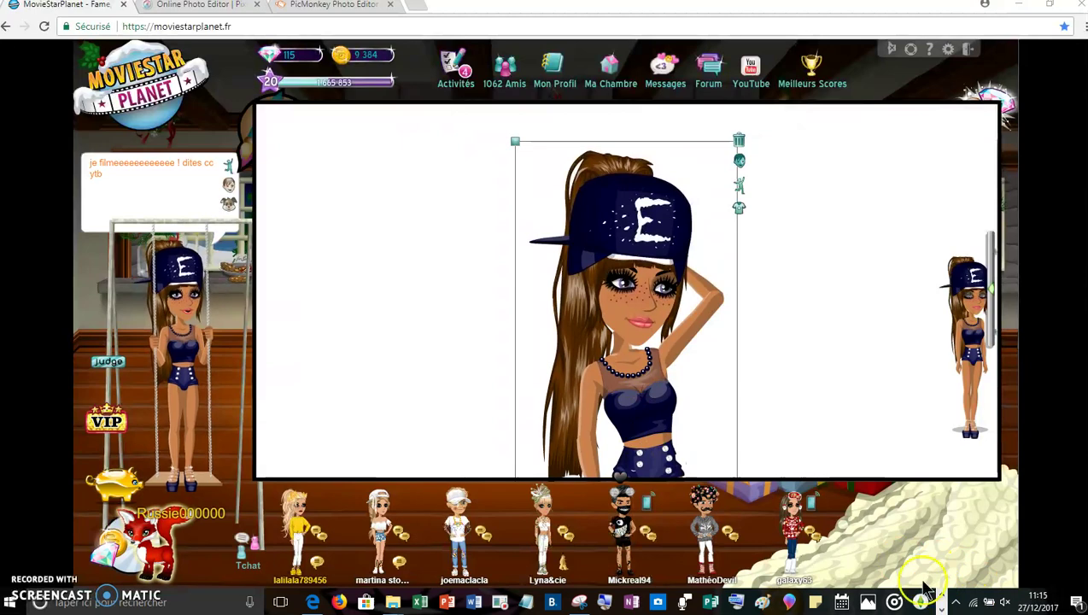
click(579, 601)
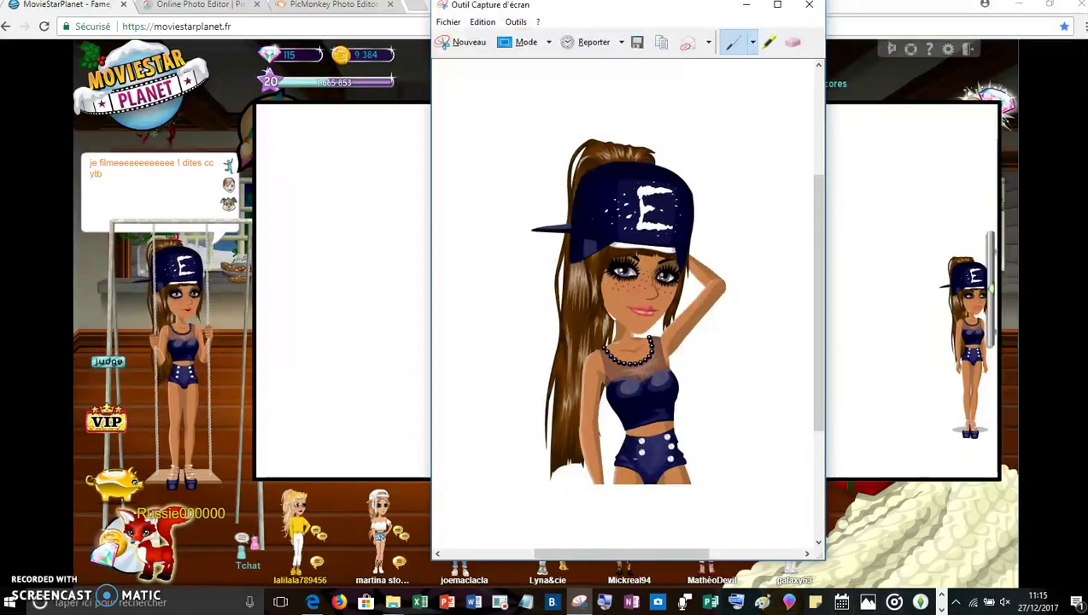
click(461, 45)
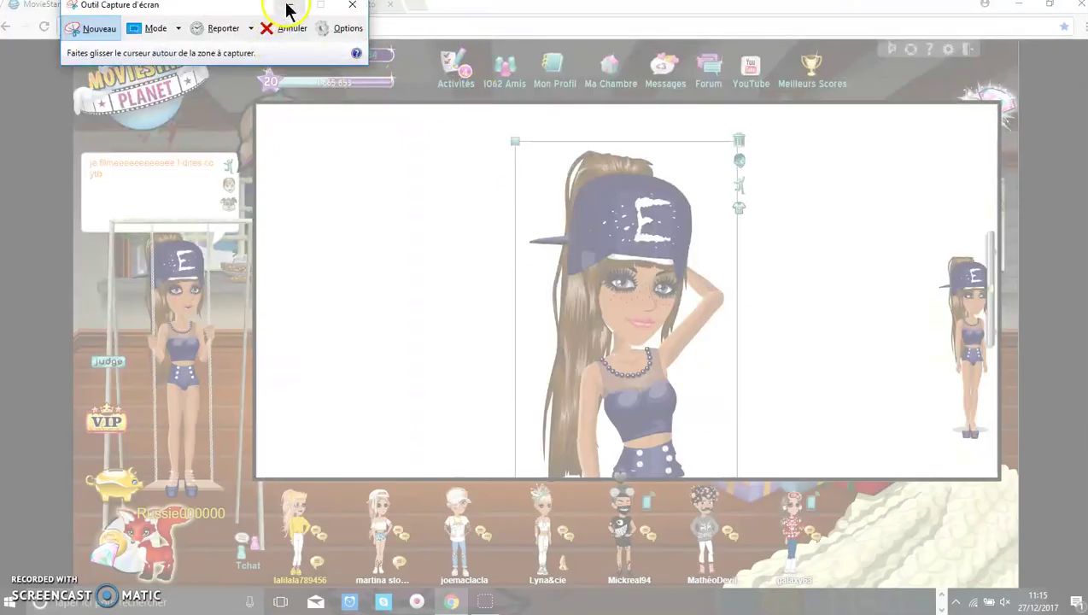
click(288, 5)
click(984, 311)
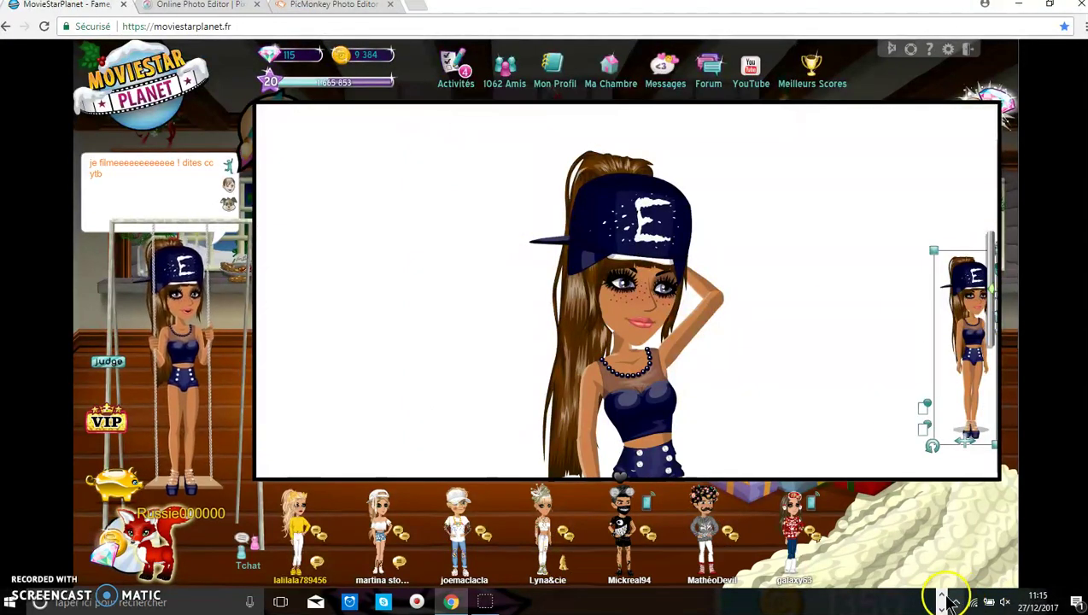
Take a new rectangular snip of the repositioned large avatar with Outil Capture d'écran.
click(579, 602)
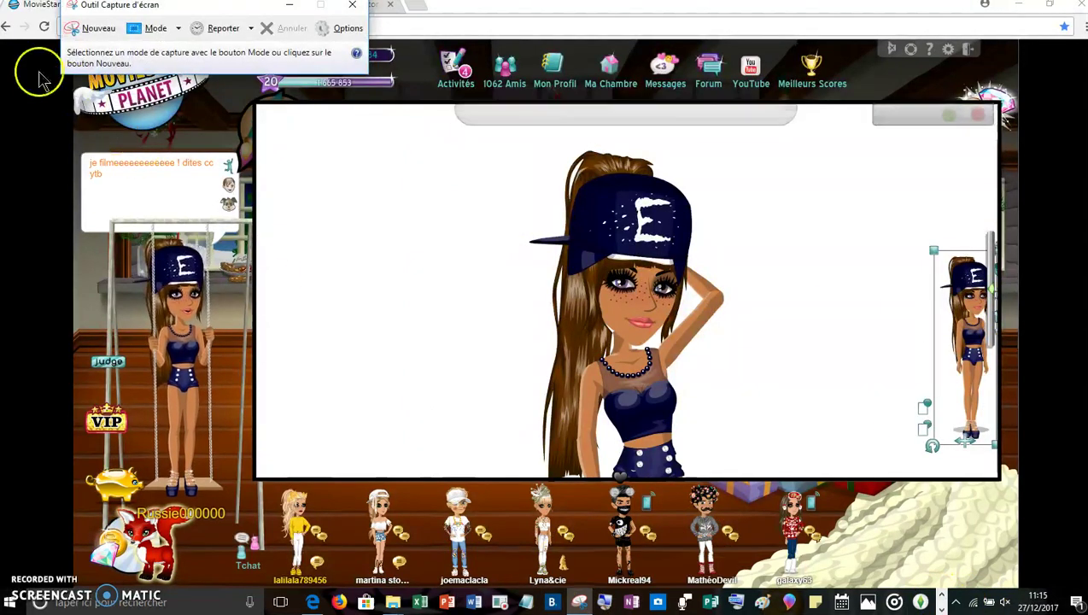
click(91, 28)
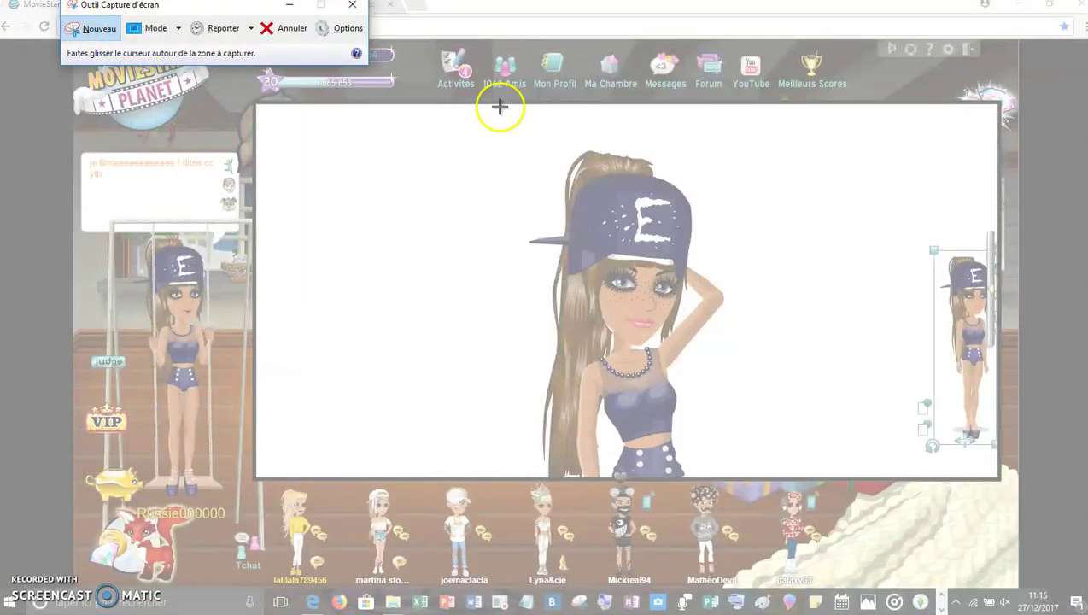
drag(493, 107, 758, 468)
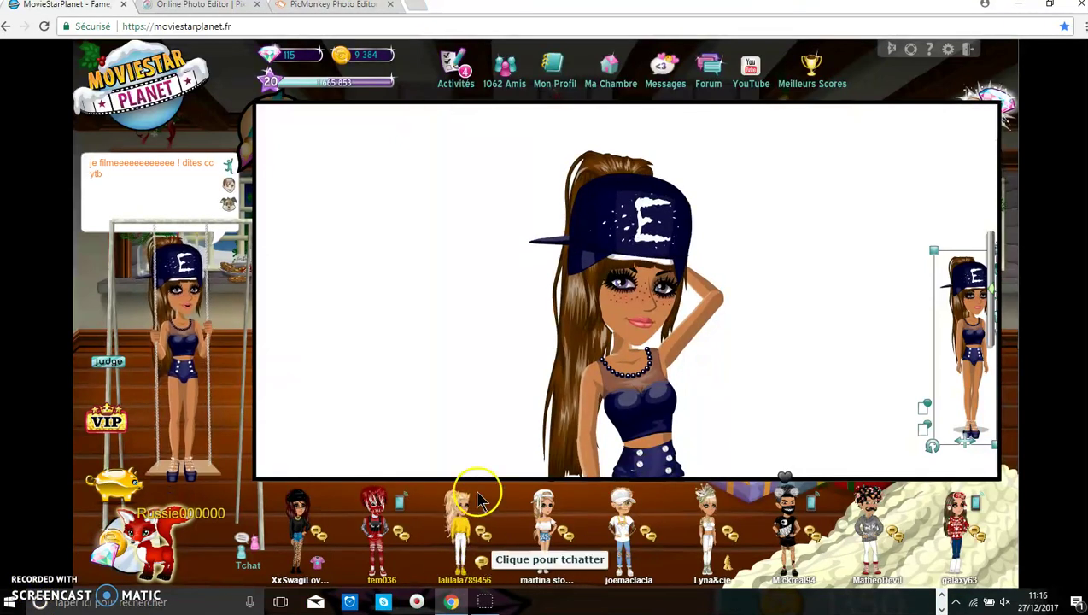
Reply "oki" to the friend in the yellow sweater through the chat.
click(476, 565)
text(oki)
key(Return)
Switch to the Pixlr editor and open the "pour banière ytb" image.
click(219, 9)
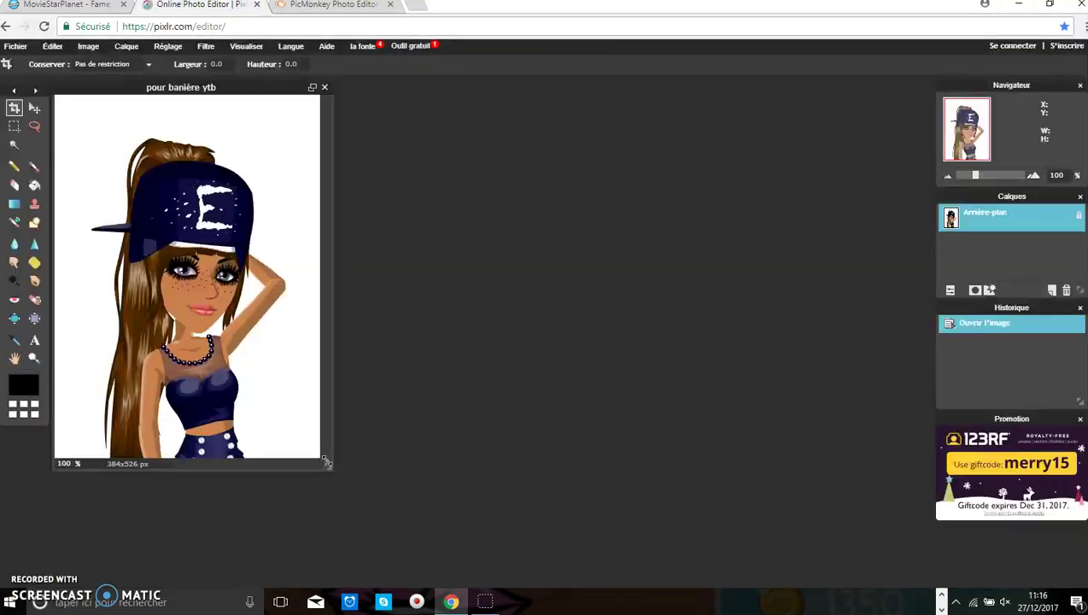
Enlarge the image window, unlock the background layer, and add a new empty layer beneath the avatar layer.
drag(327, 467, 883, 523)
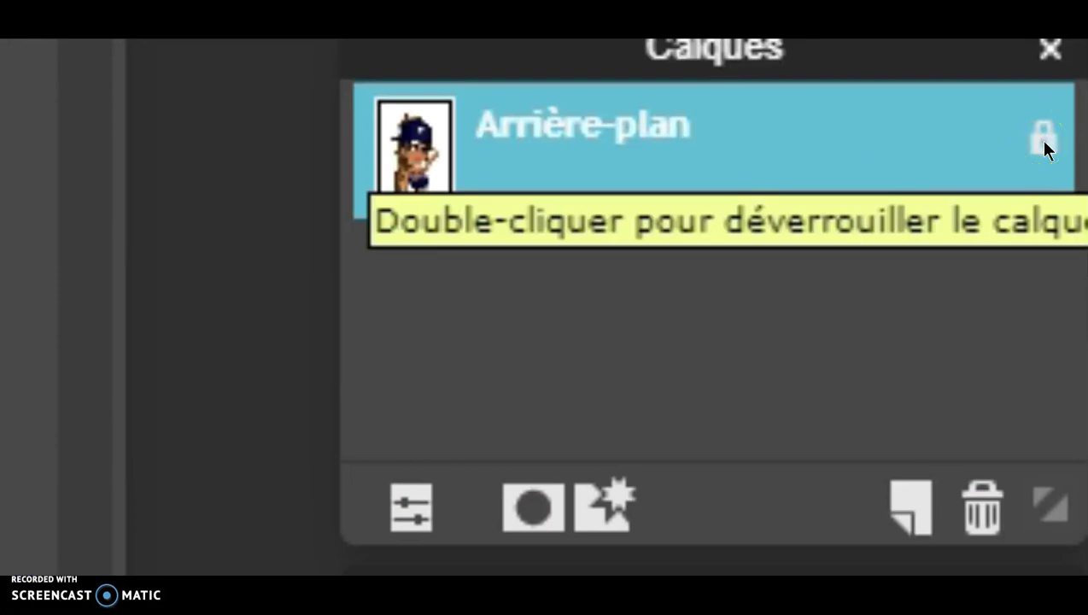
double_click(1041, 142)
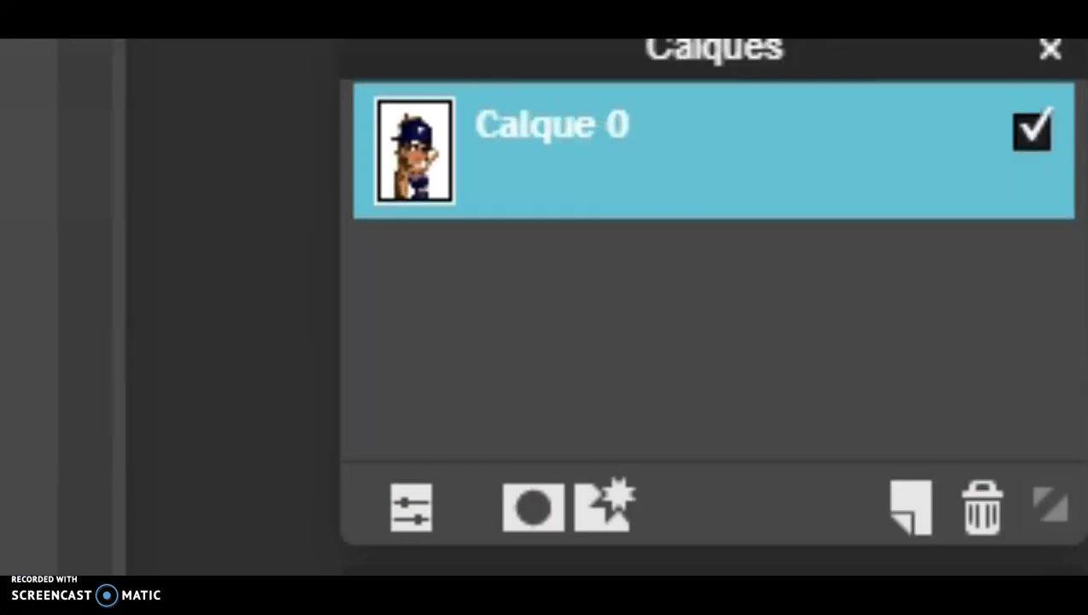
click(905, 505)
drag(510, 92, 572, 333)
click(558, 124)
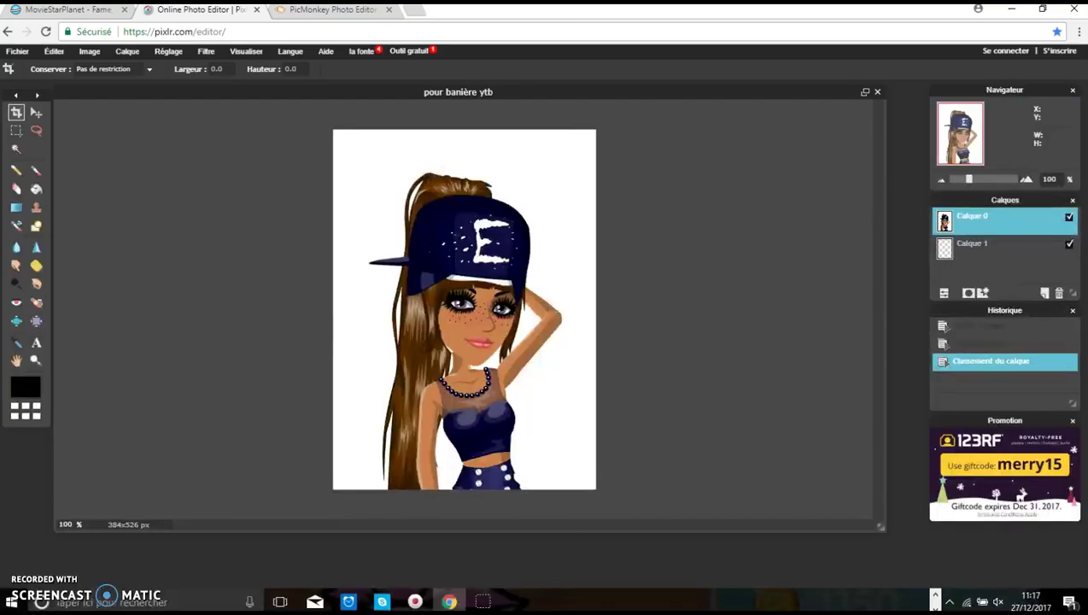
Select the white background around the avatar with the magic wand at tolerance 21 and delete it.
click(15, 151)
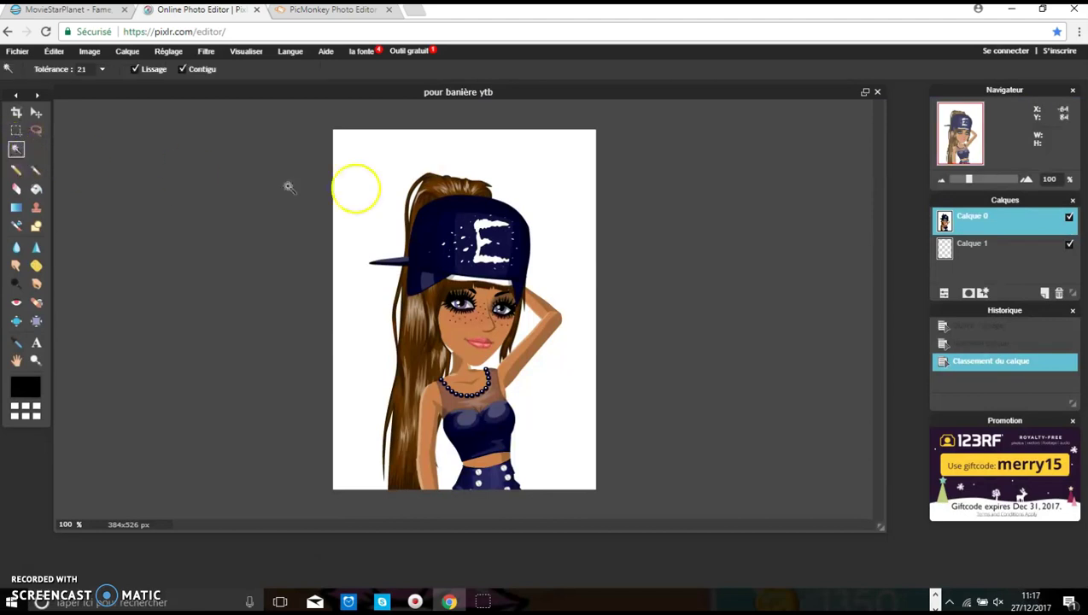
click(376, 183)
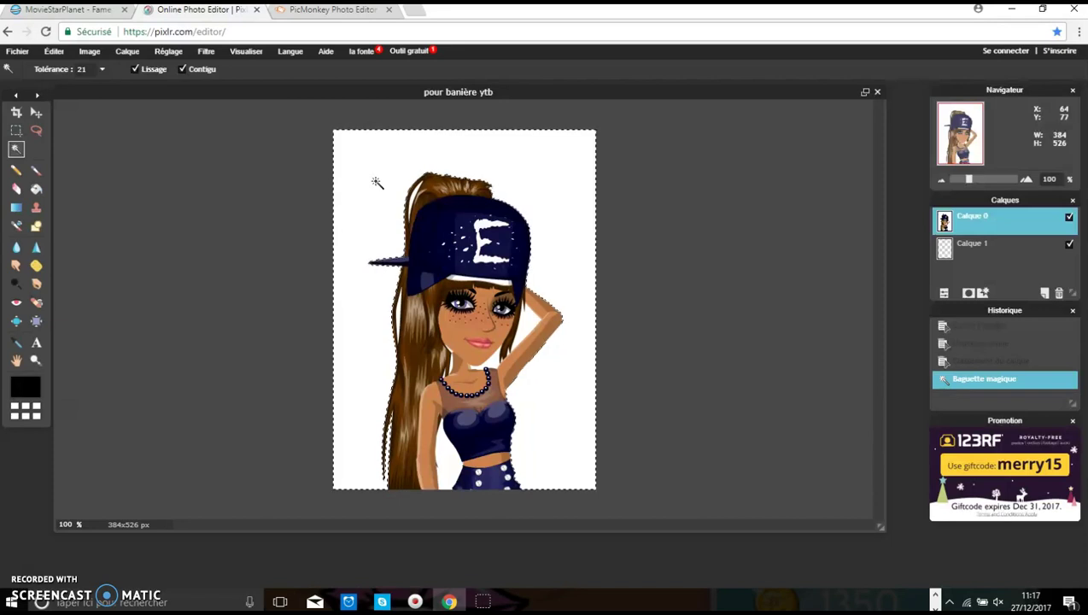
key(Delete)
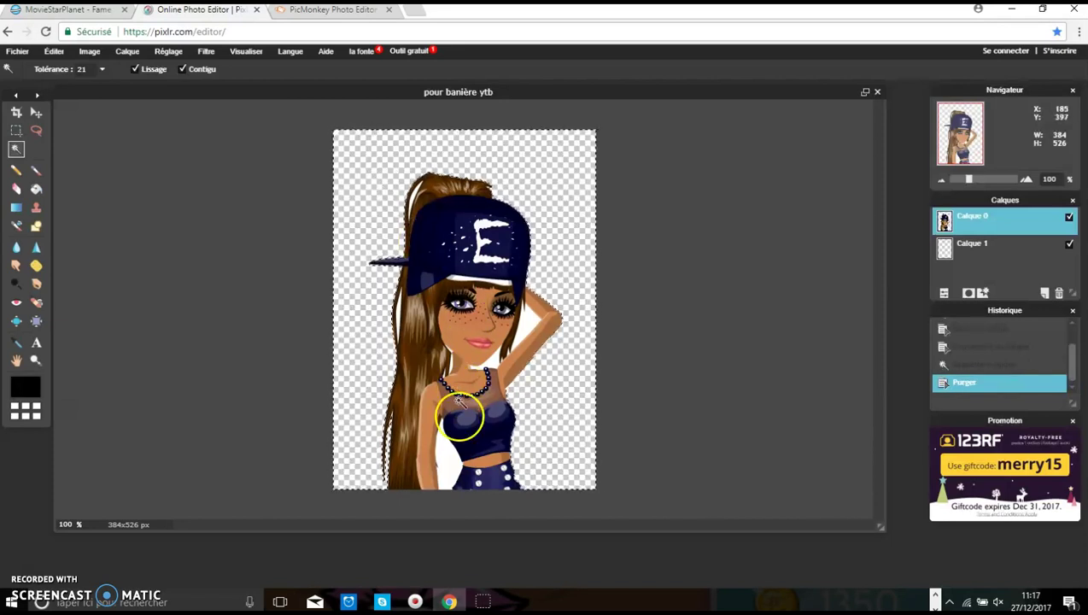
Delete the enclosed white areas between the arm and waist, under the chin, and inside the raised arm.
click(443, 454)
key(Delete)
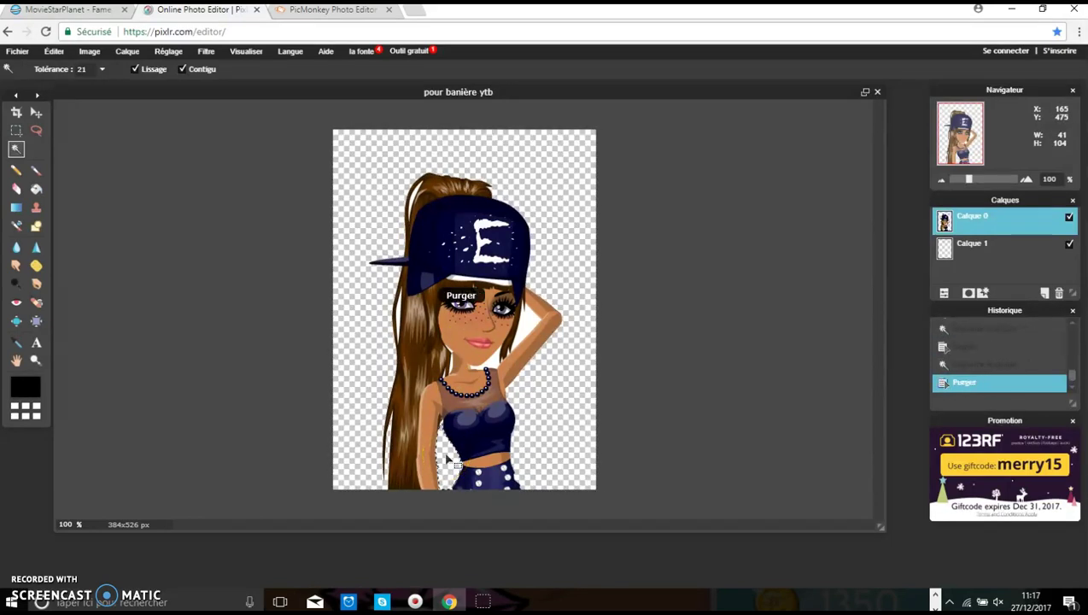
click(482, 365)
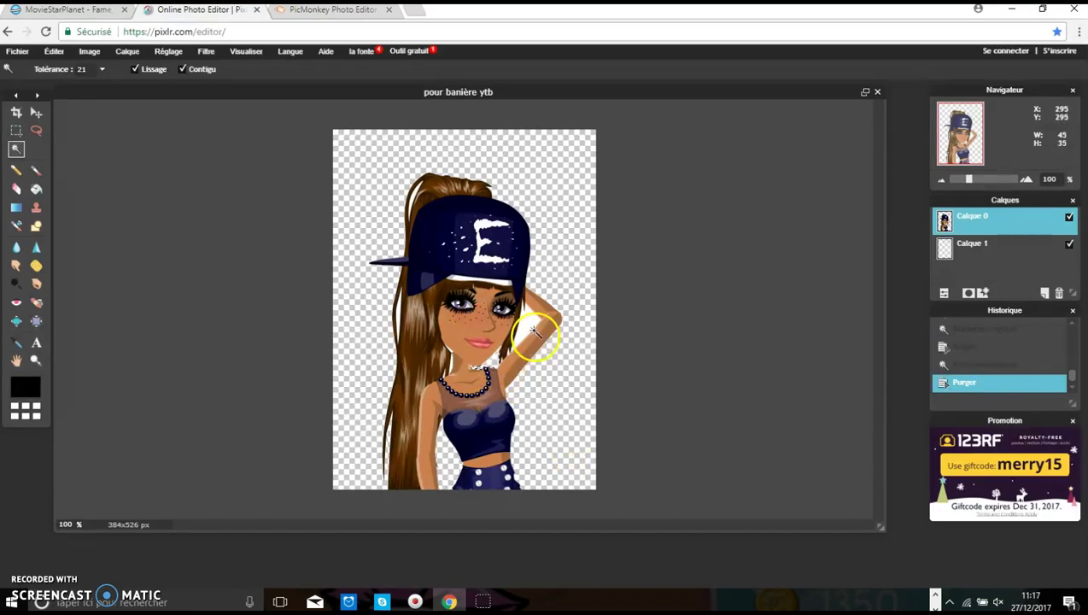
key(Delete)
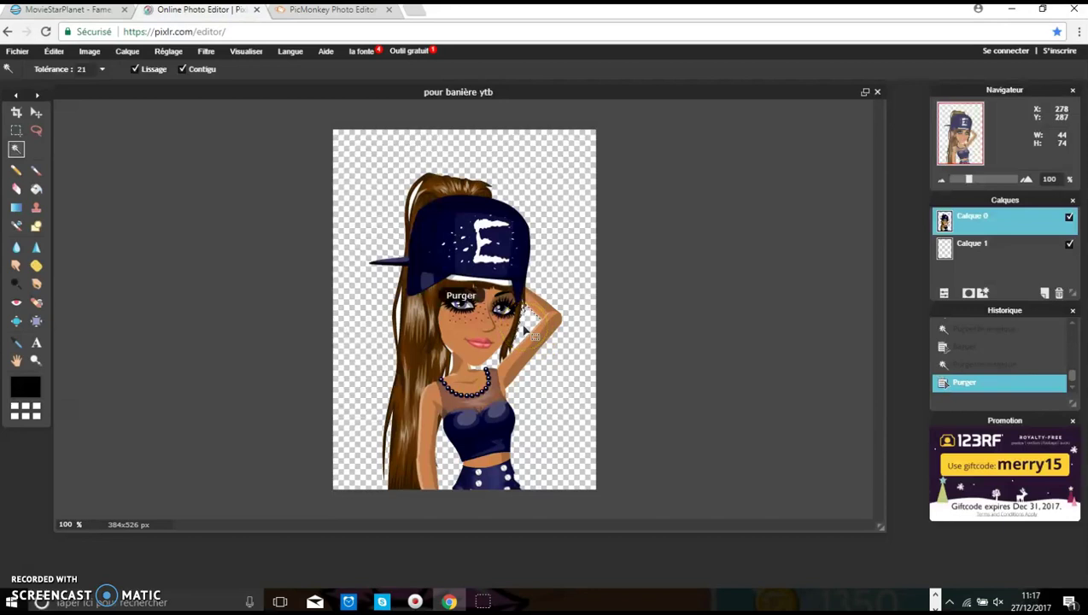
Delete the remaining white gaps along the ponytail and beside the neck with the magic wand.
click(403, 326)
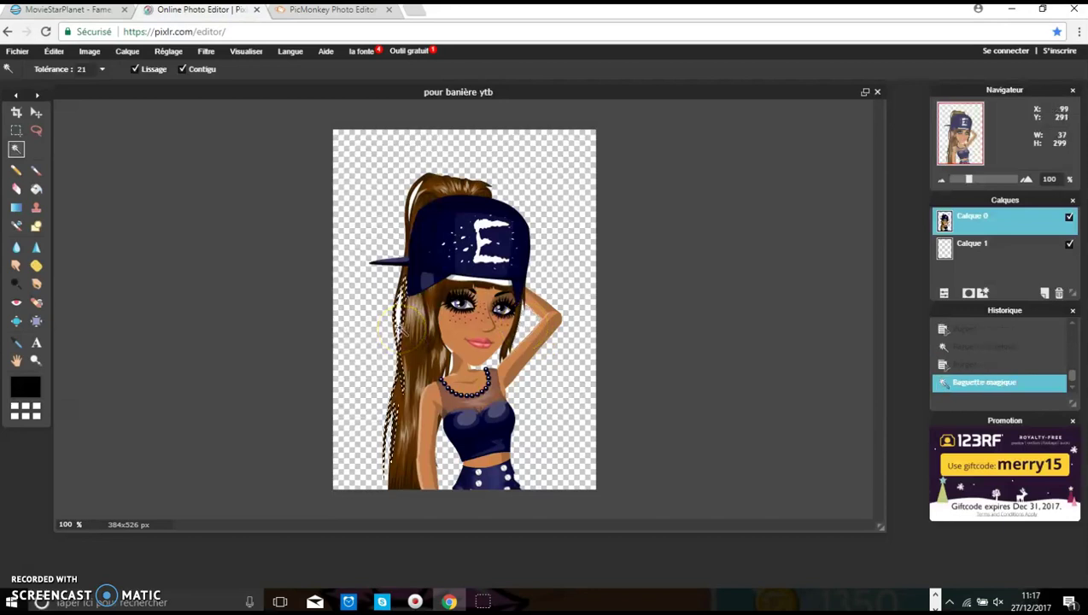
click(398, 313)
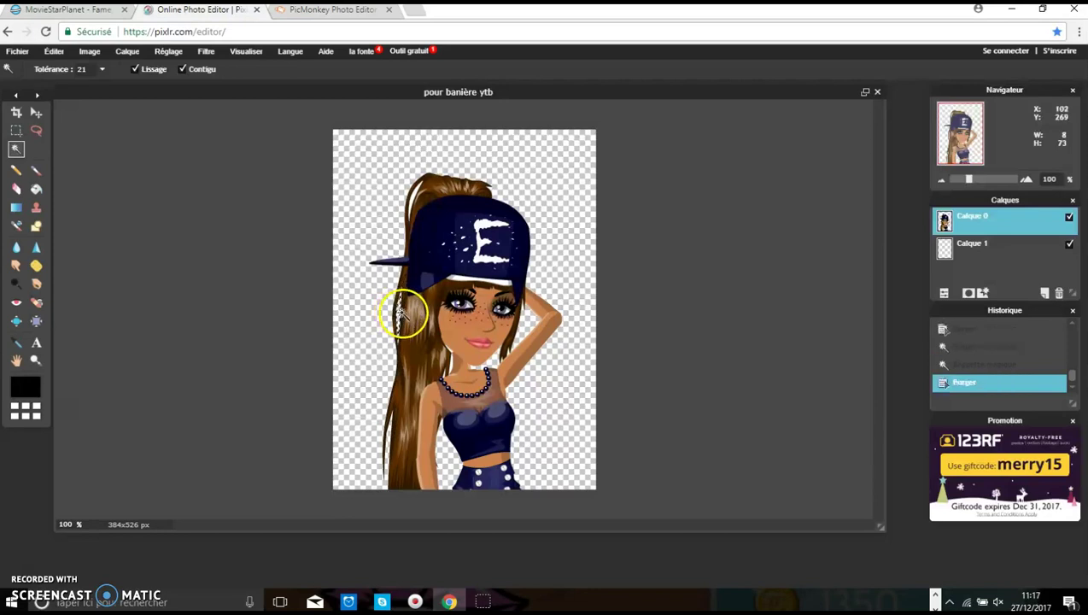
click(417, 390)
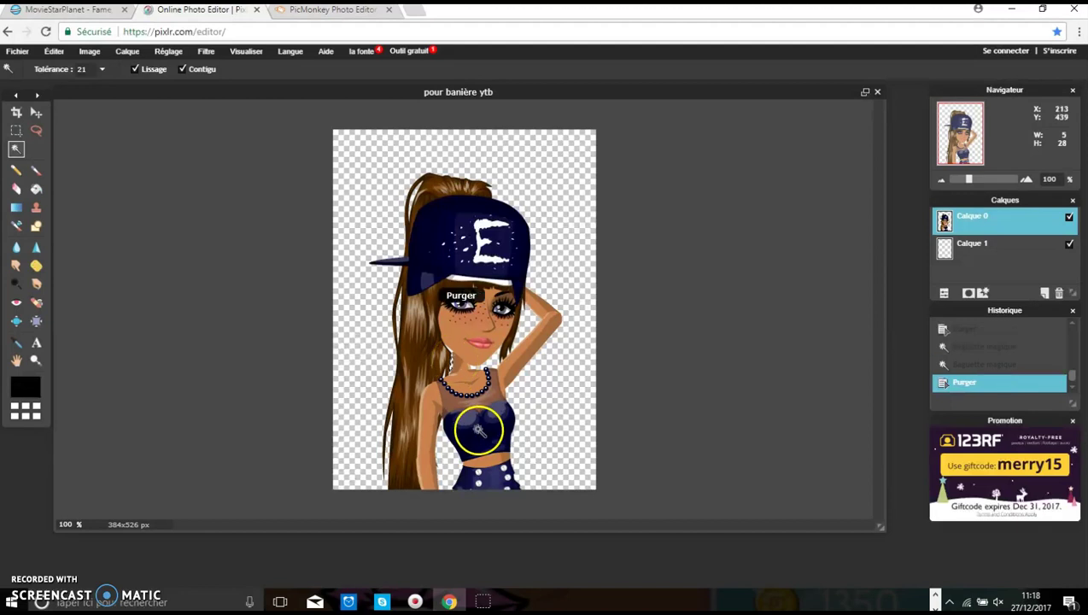
click(442, 374)
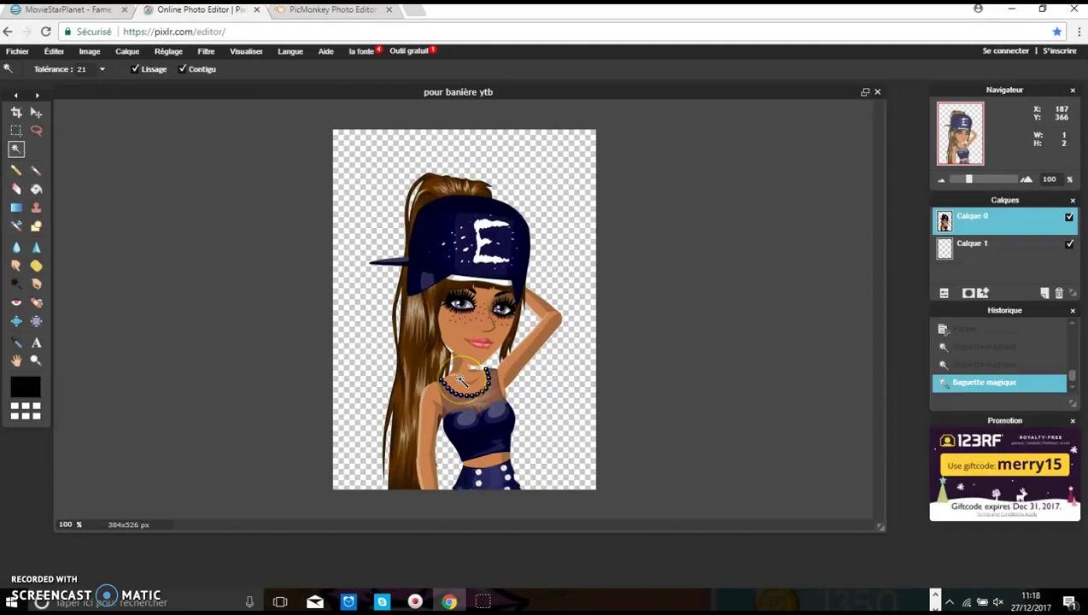
click(217, 293)
click(221, 320)
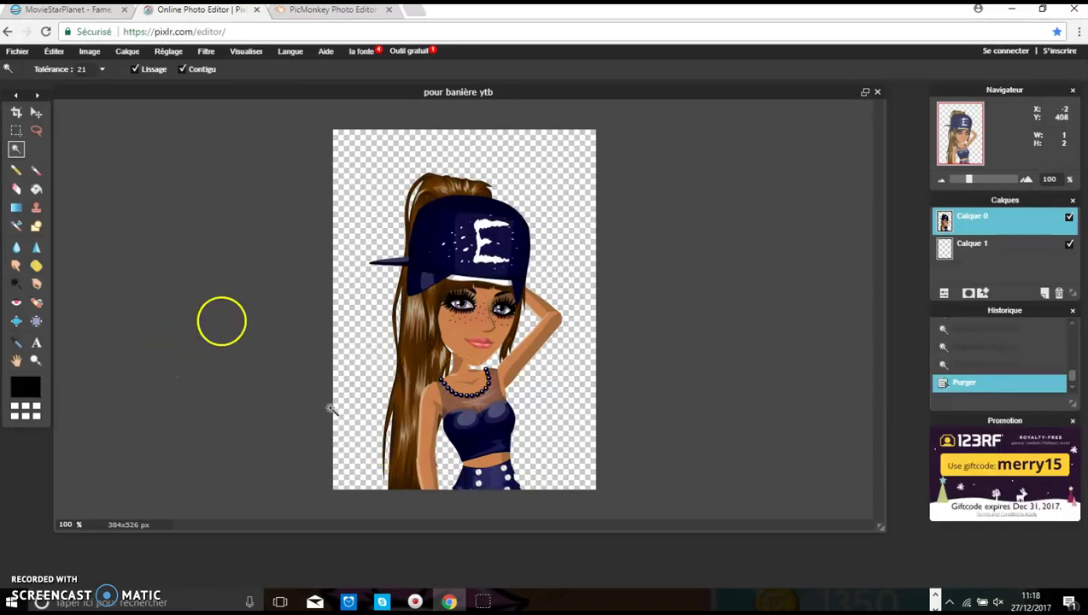
Save the cut-out to the computer as the transparent PNG "pour banière ytb" and reload the editor page.
click(17, 53)
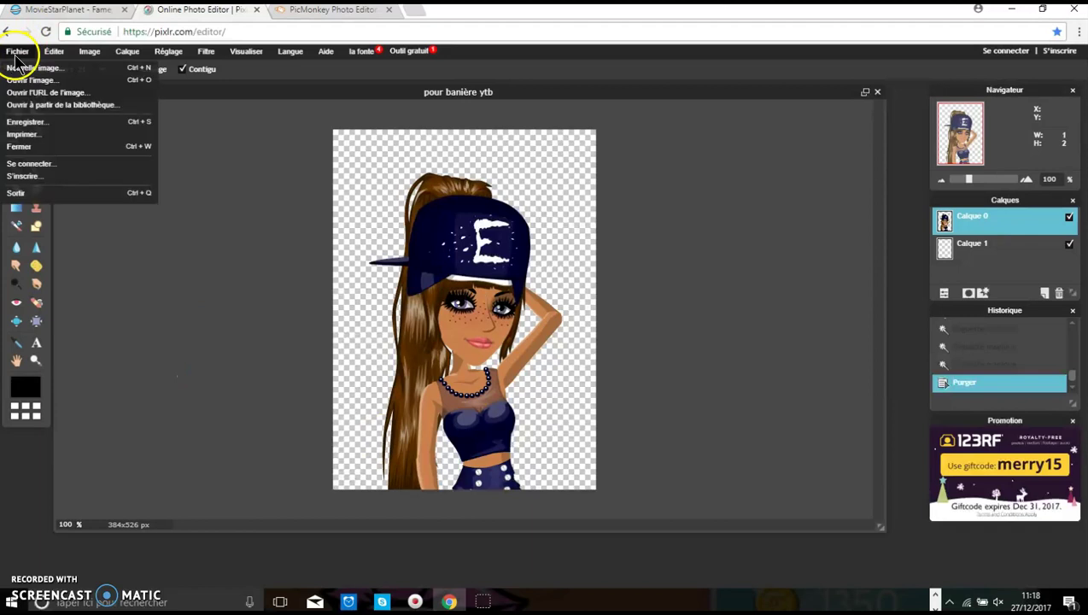
click(34, 125)
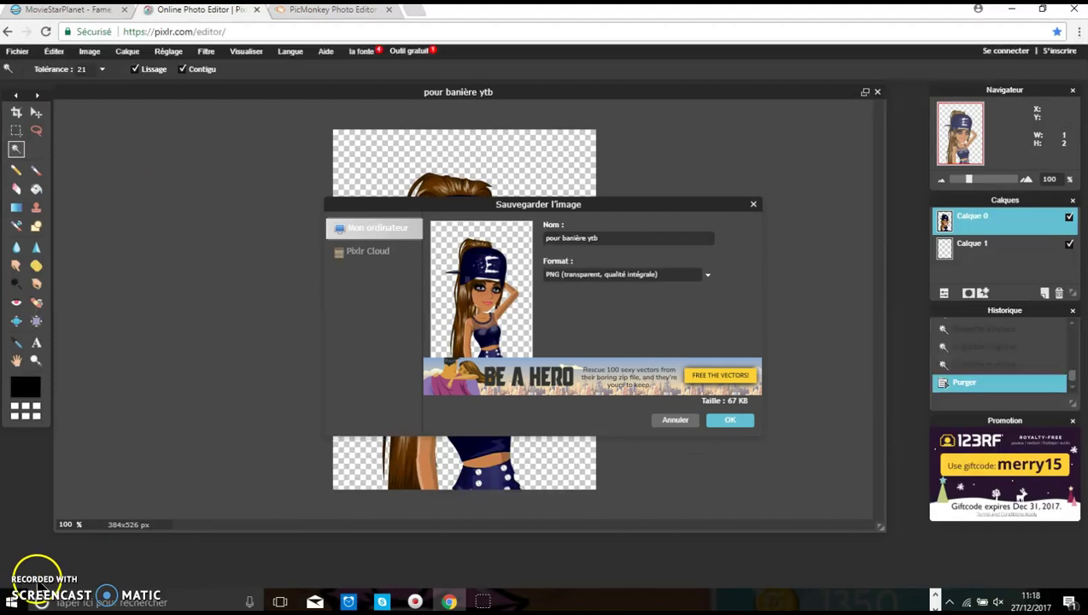
click(46, 32)
click(556, 114)
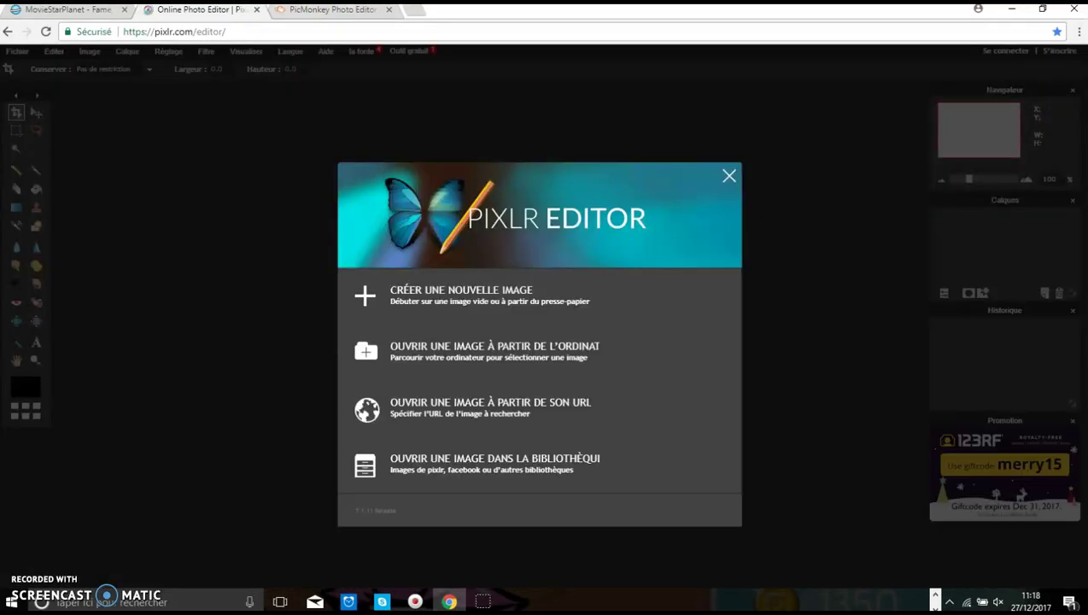
Search the web for "Sims4" in a new browser tab and show the image results.
click(346, 12)
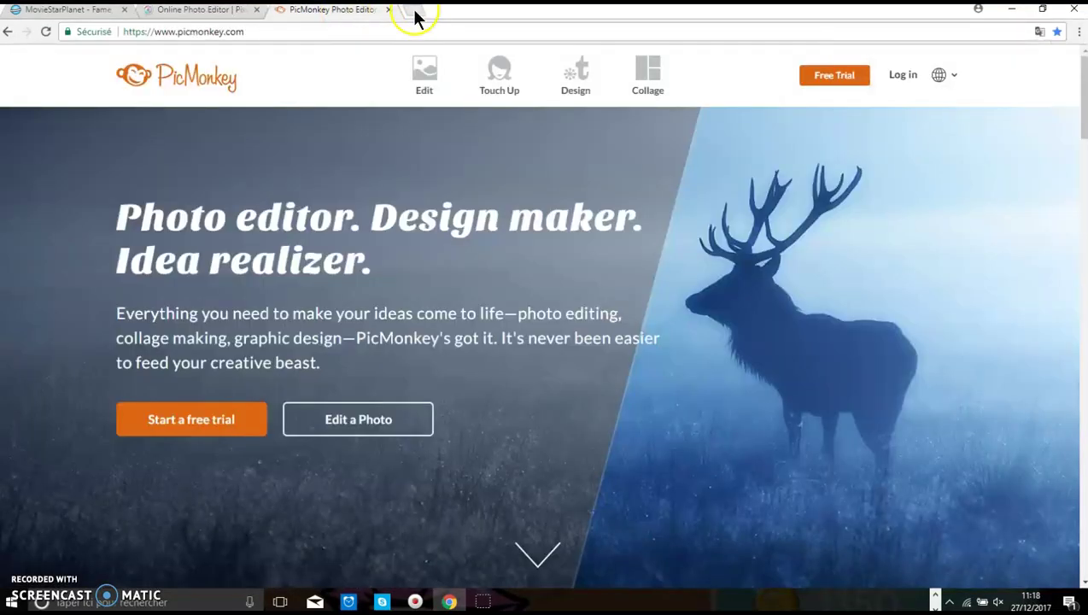
click(412, 10)
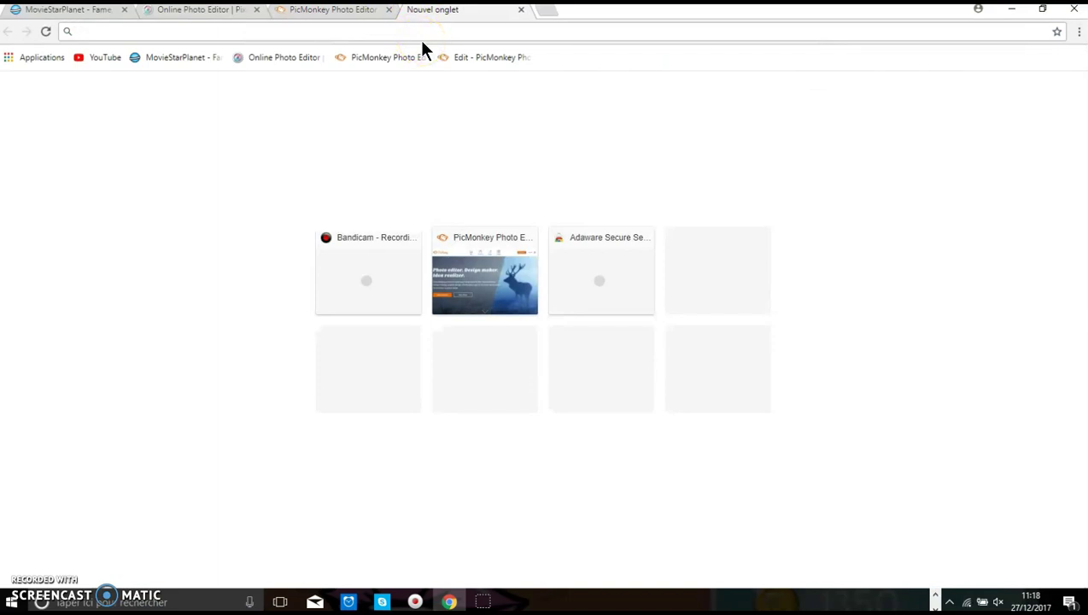
key(Caps_Lock)
text(Sims4)
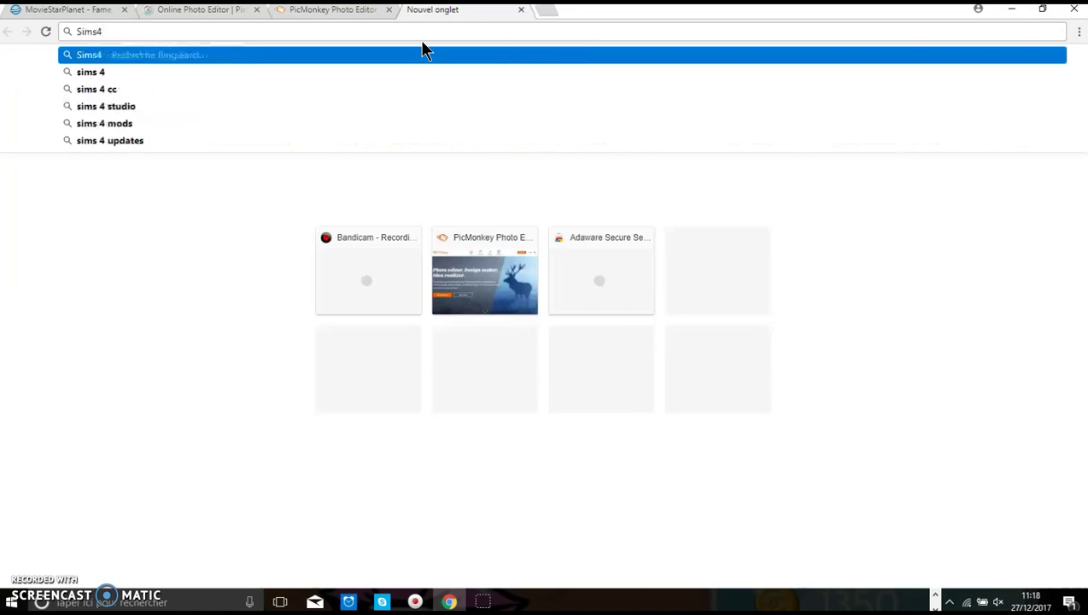
key(Return)
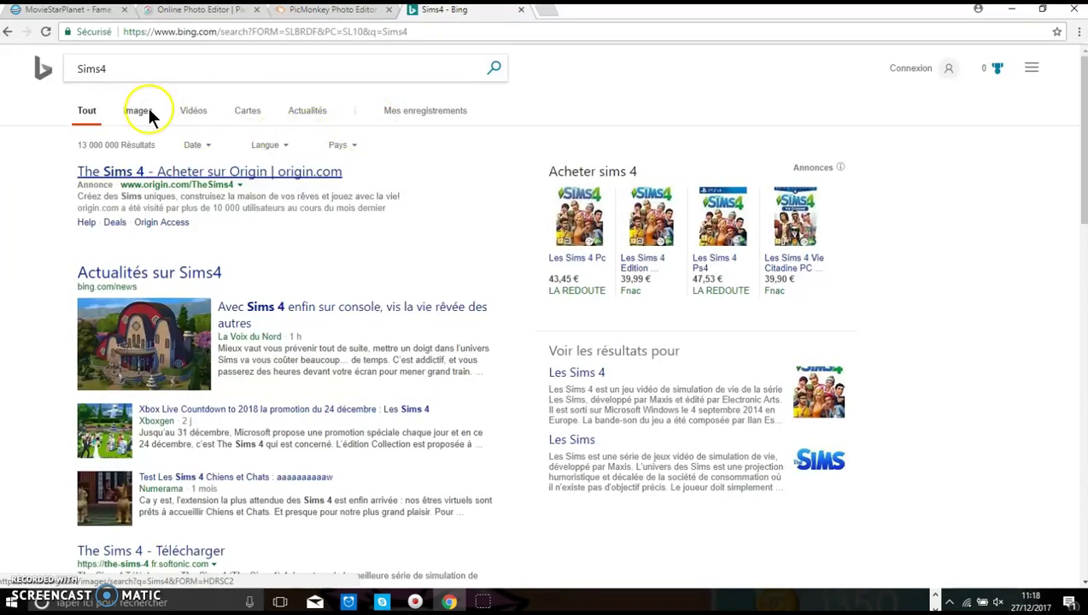
click(146, 111)
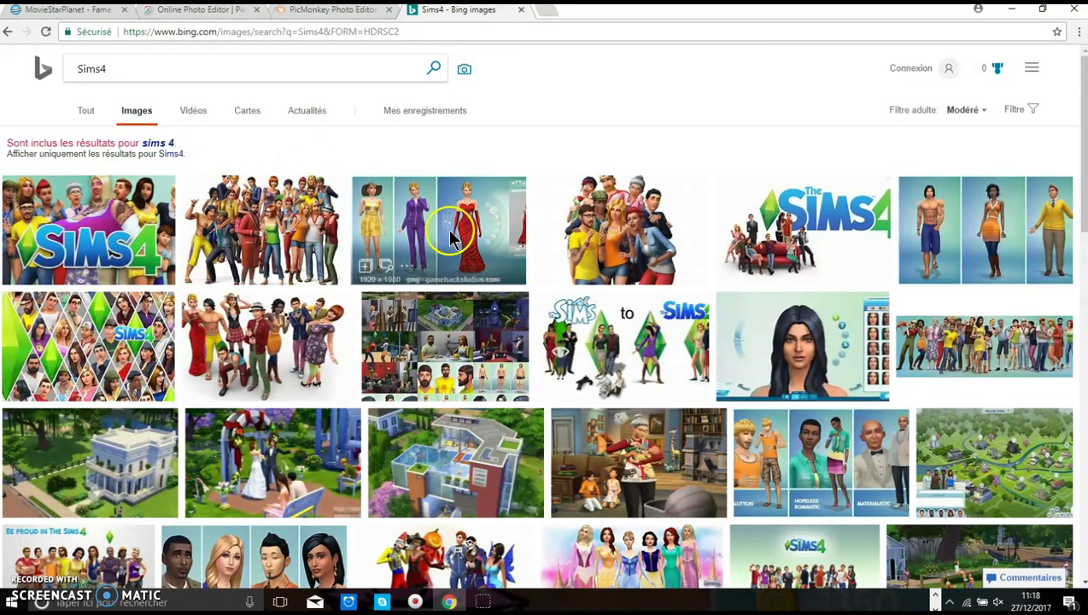
Find the transparent "The Sims 4" logo from sims-online.com (3000 x 1371 png) and save it to the computer.
scroll(162, 335, down, 6)
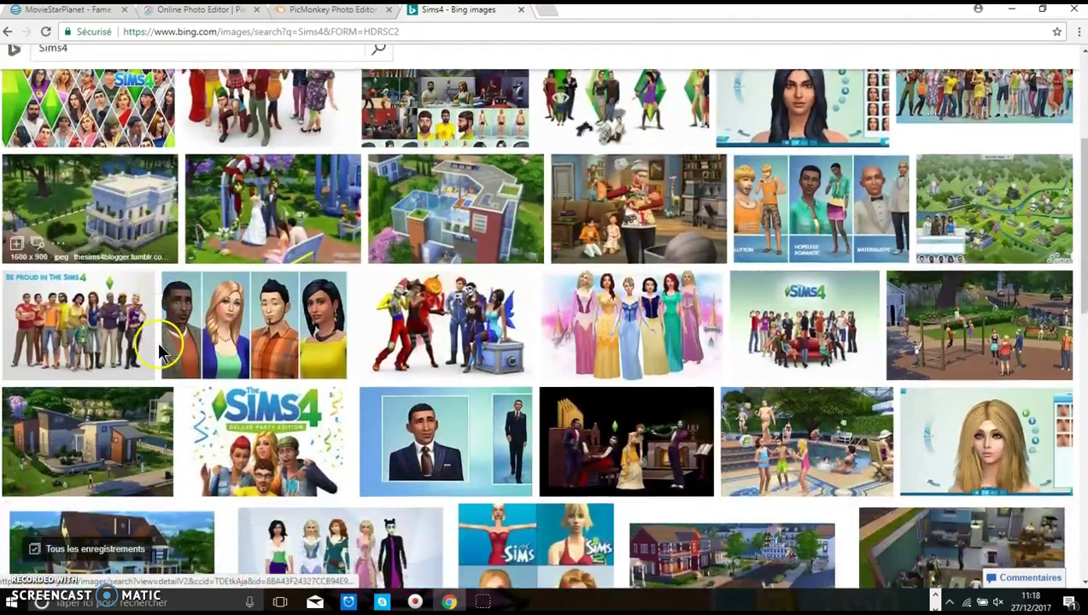
scroll(585, 248, down, 3)
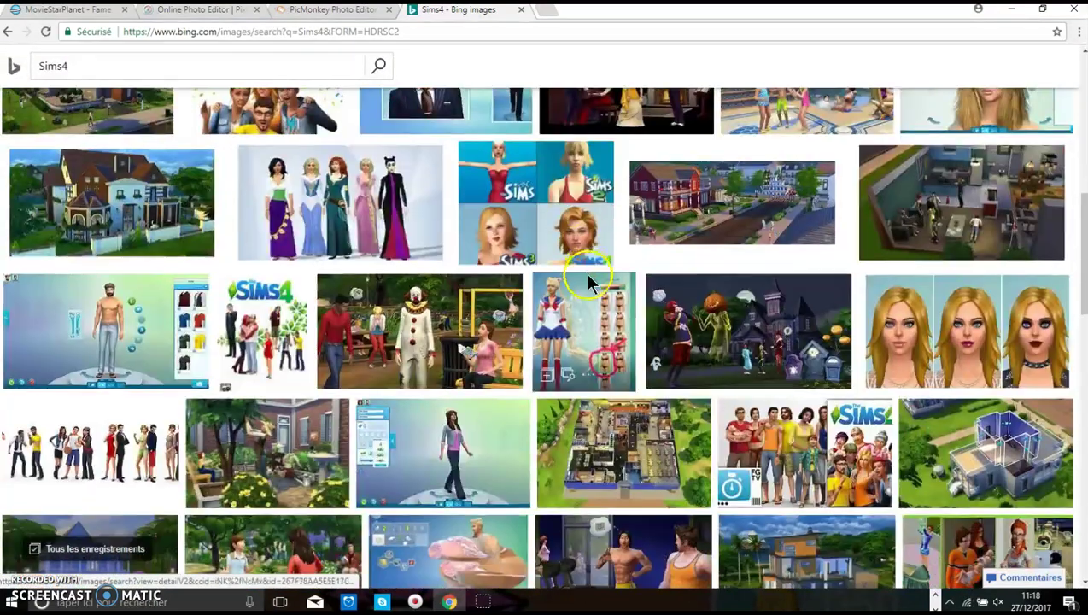
scroll(794, 365, down, 6)
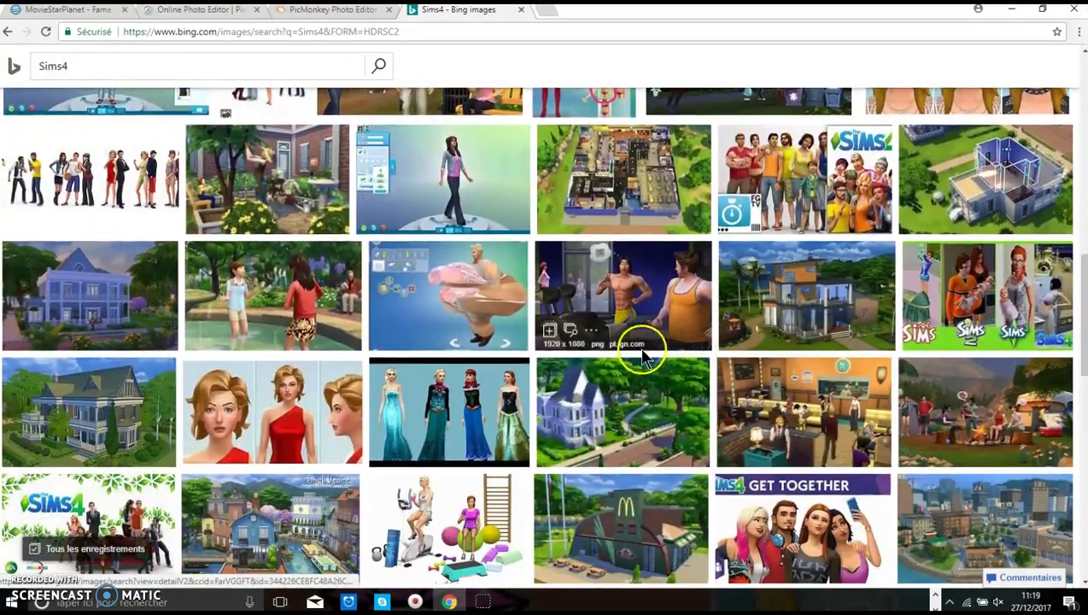
scroll(538, 408, down, 5)
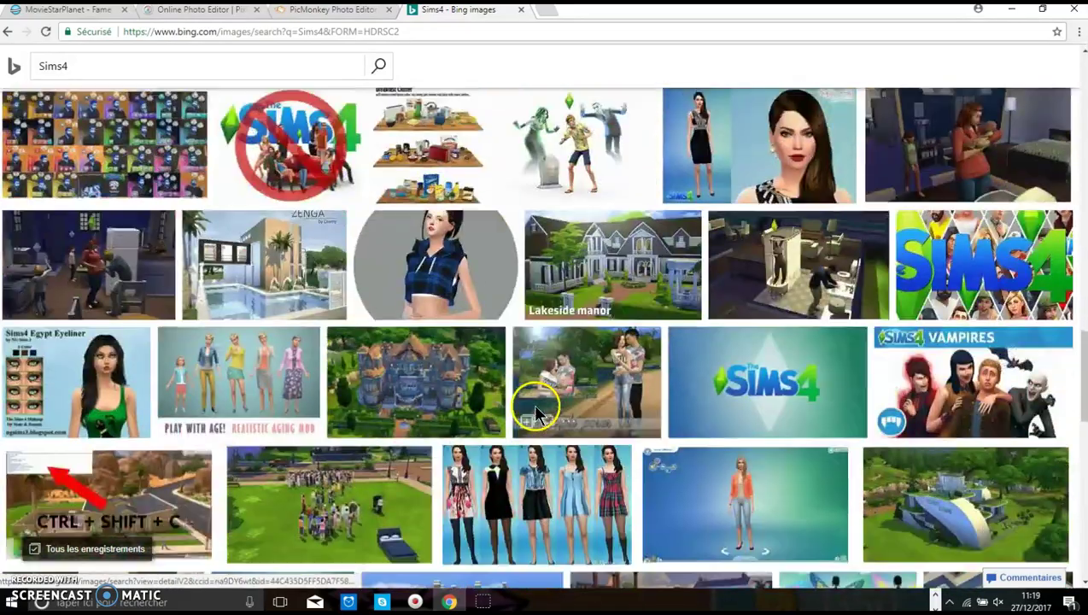
scroll(570, 394, down, 1)
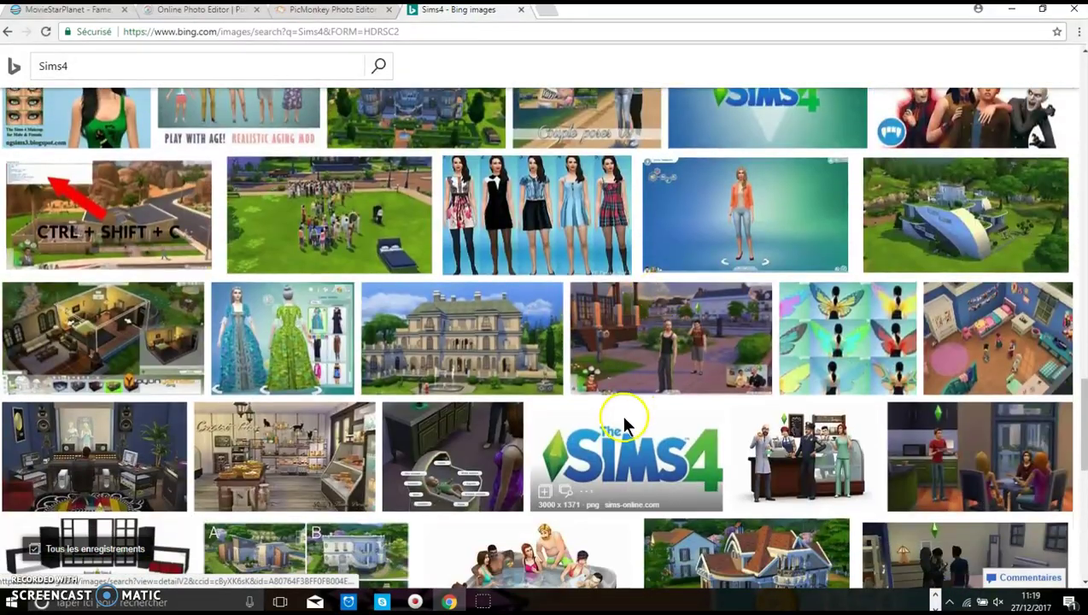
click(621, 424)
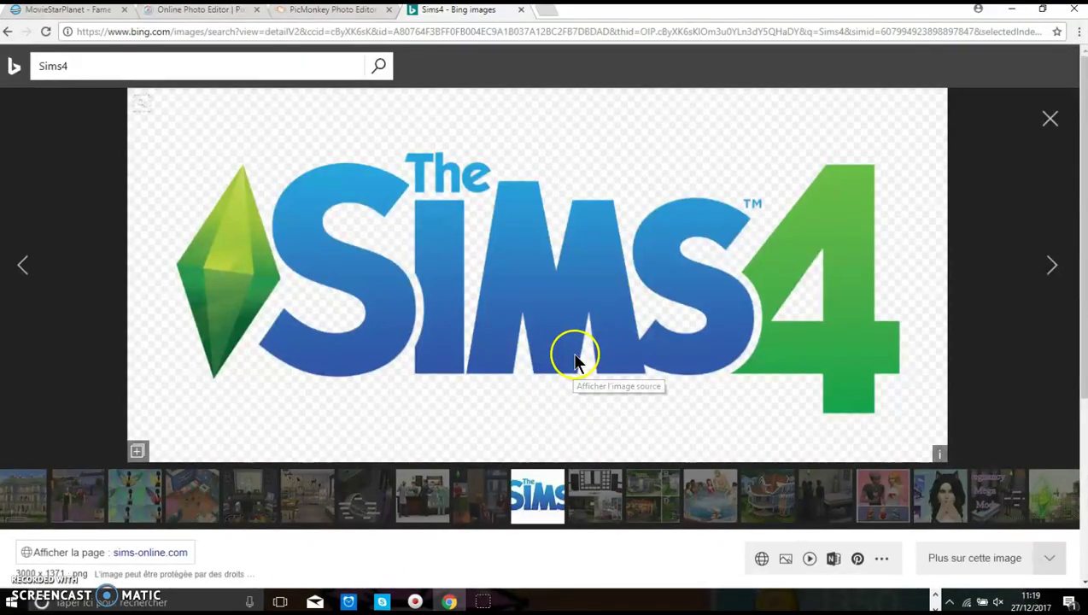
right_click(574, 359)
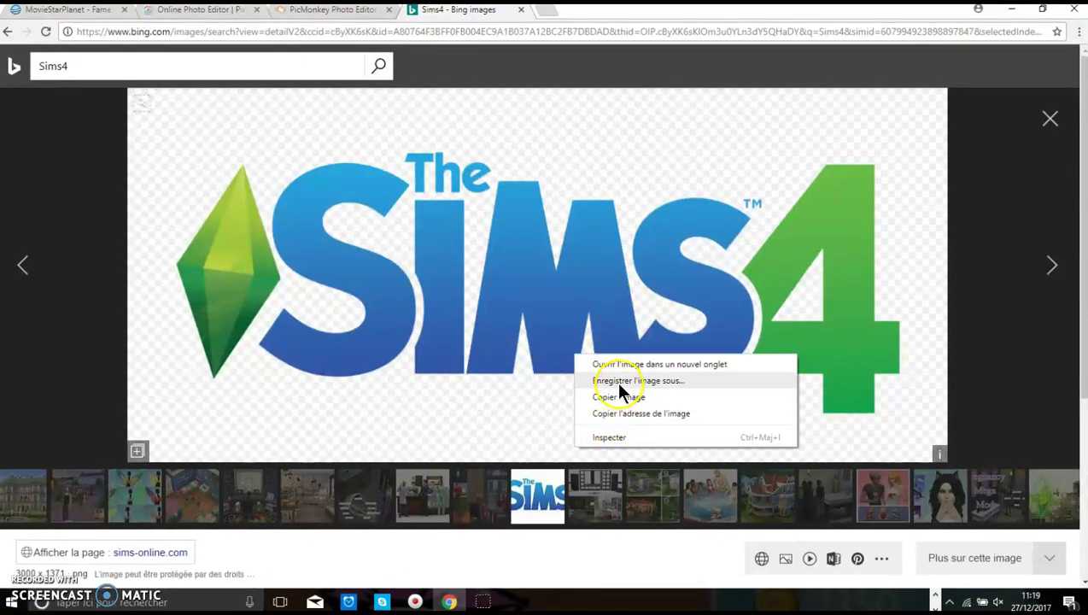
click(160, 467)
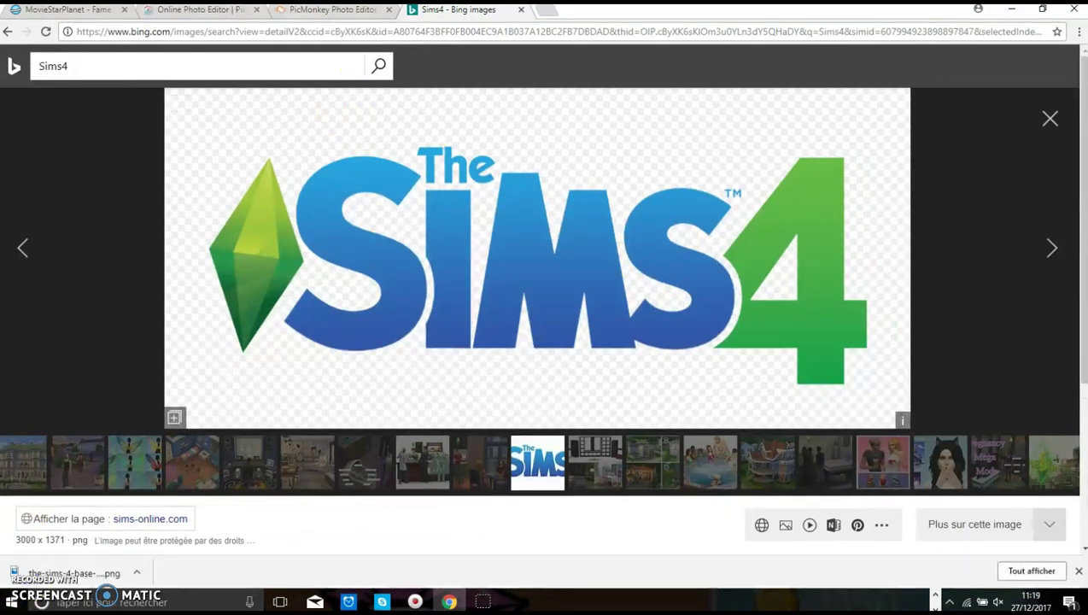
Switch to the PicMonkey page and create a blank custom-size design canvas of 2650 x 1440 pixels.
click(313, 12)
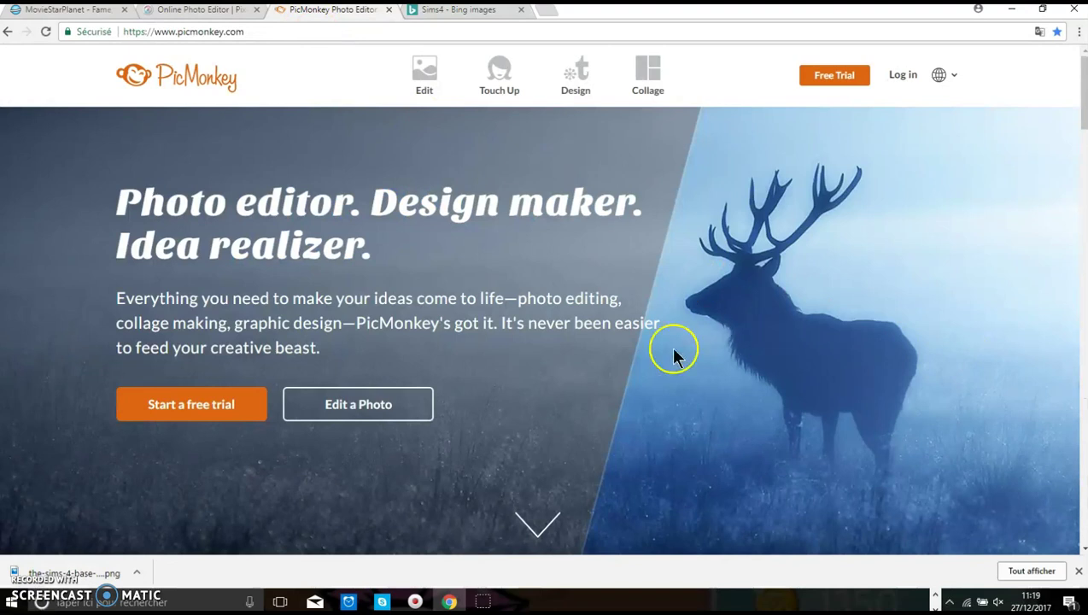
click(1078, 572)
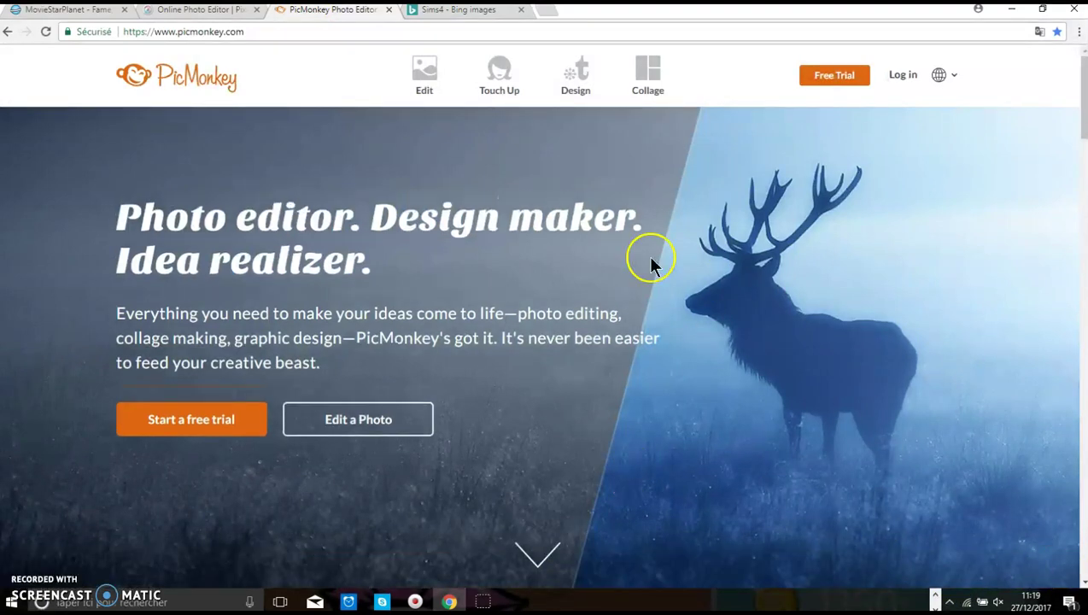
mouse_move(595, 78)
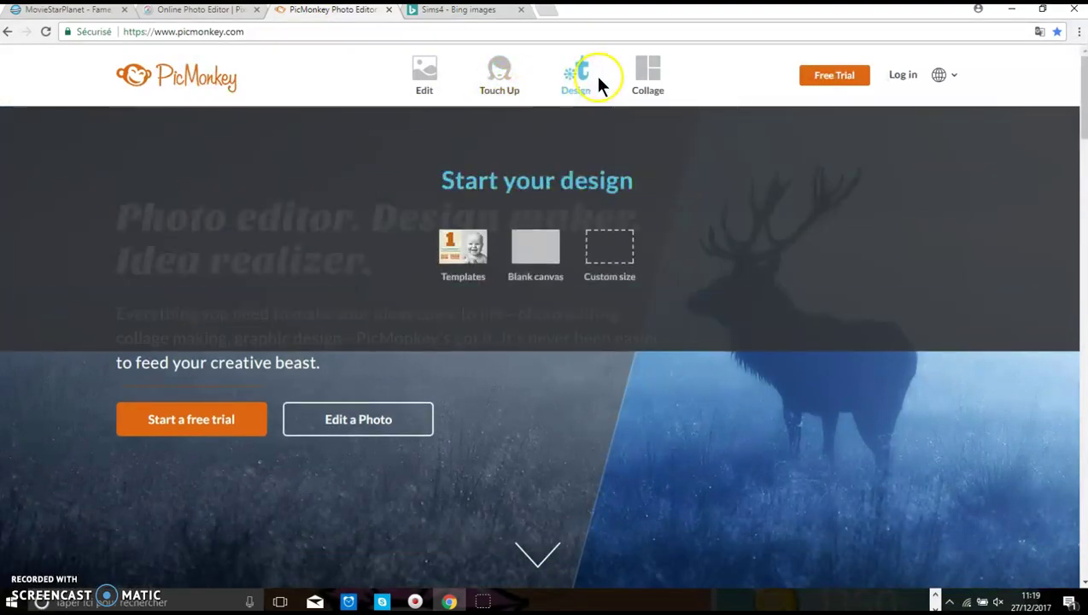
click(609, 233)
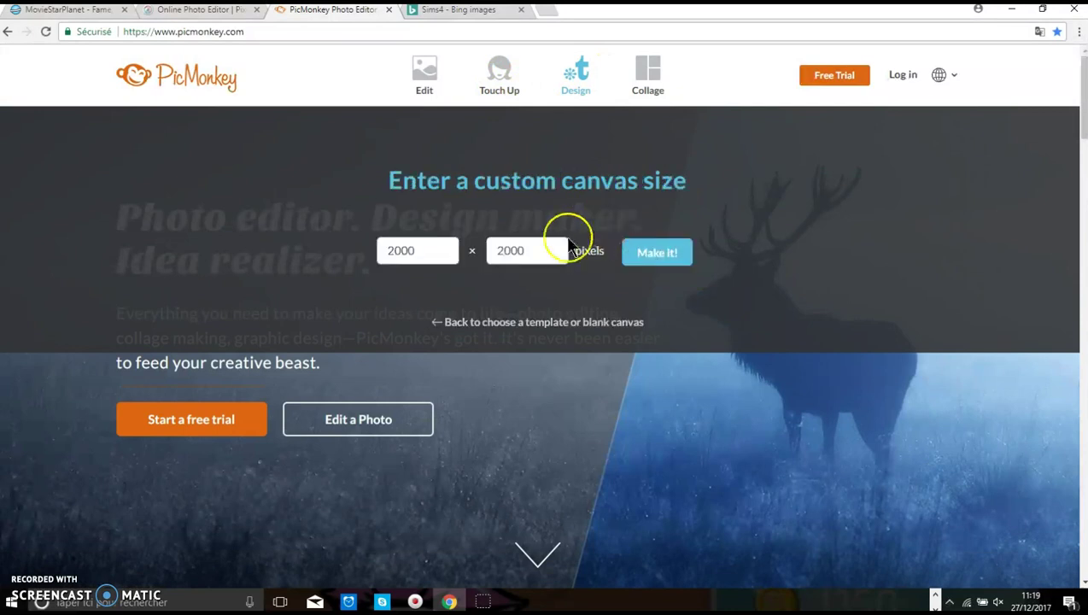
drag(444, 253, 158, 255)
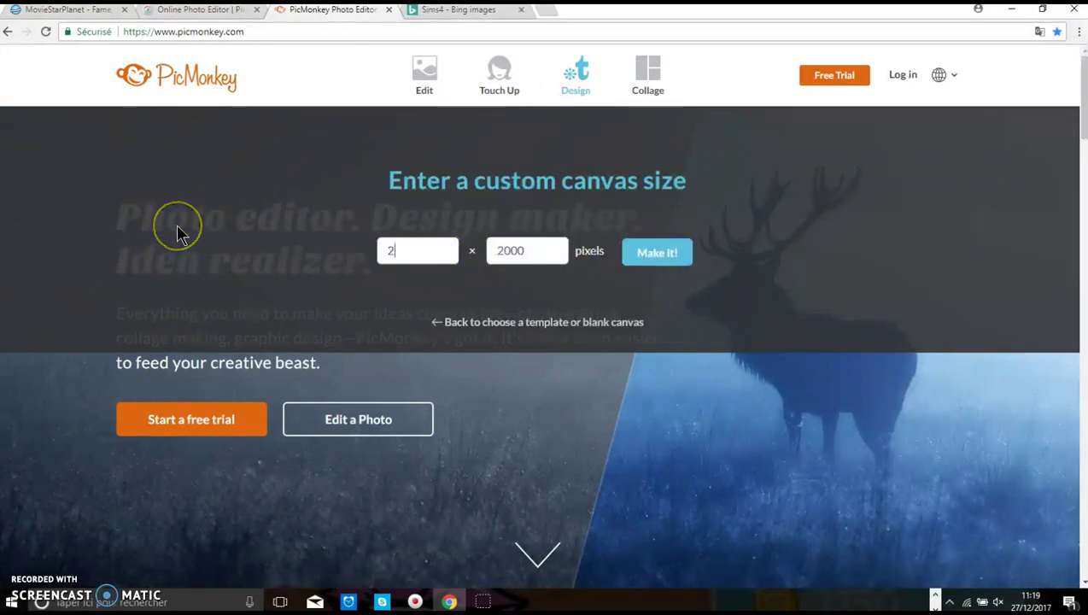
double_click(535, 256)
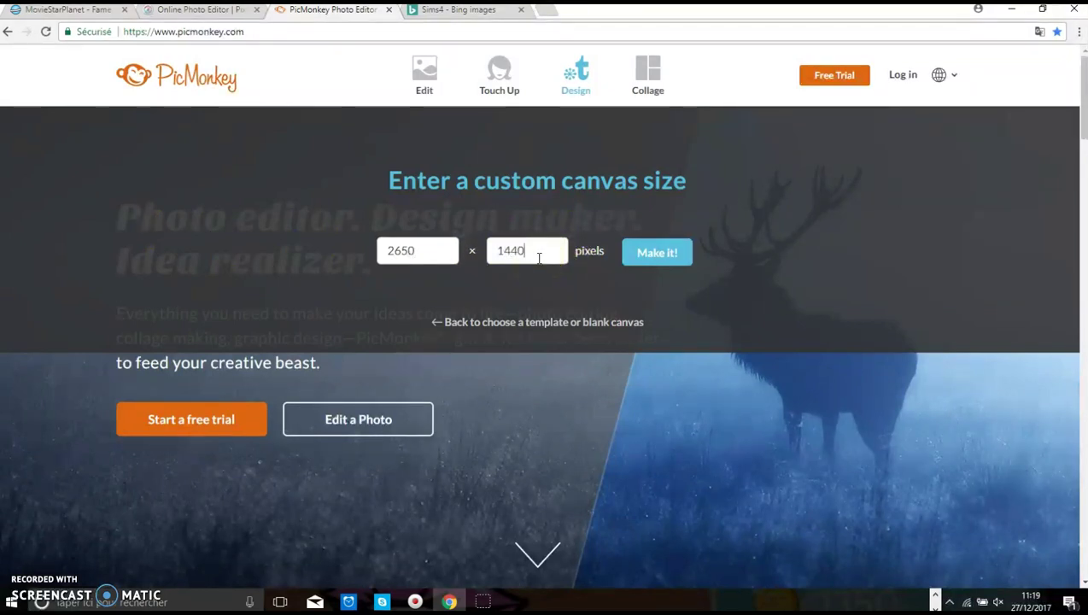
click(642, 246)
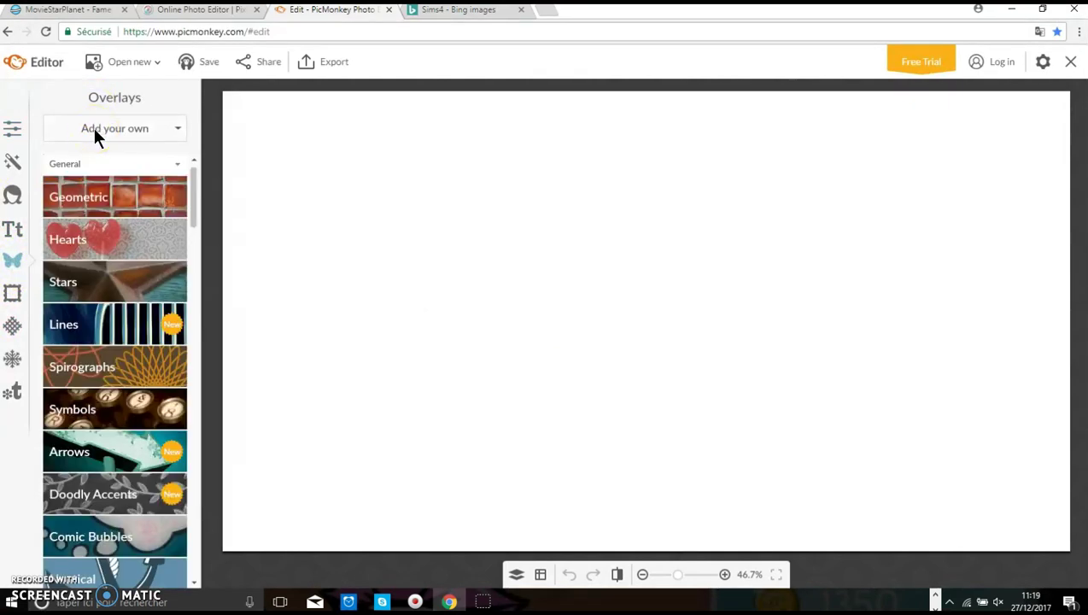
Add the downloaded The Sims 4 logo as an overlay, shrink it to just under half the canvas width and place it in the canvas's upper-left corner.
click(94, 130)
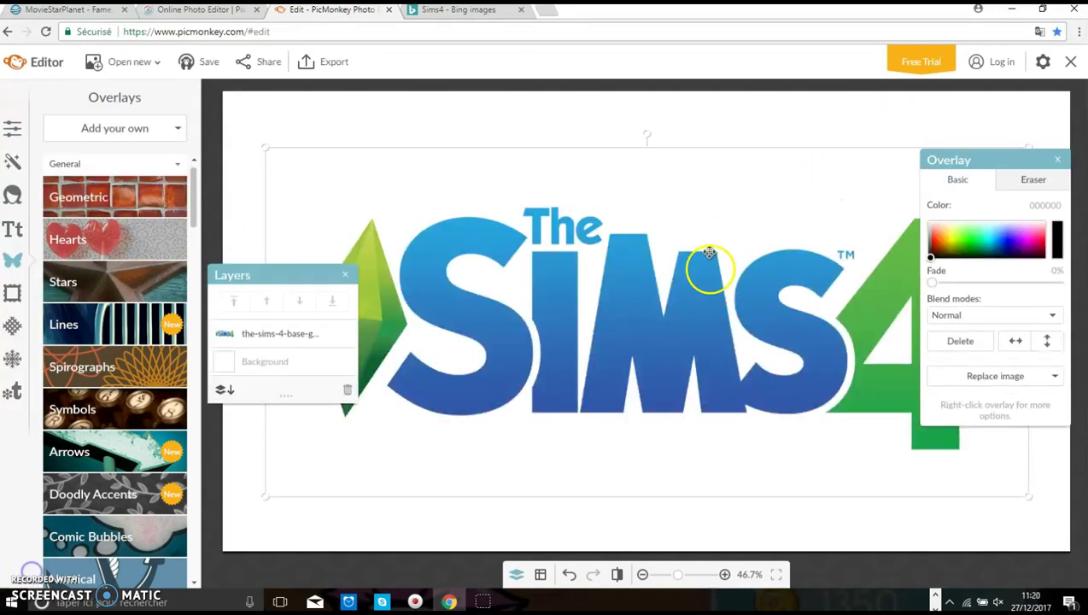
drag(707, 262, 651, 197)
click(1057, 163)
click(855, 296)
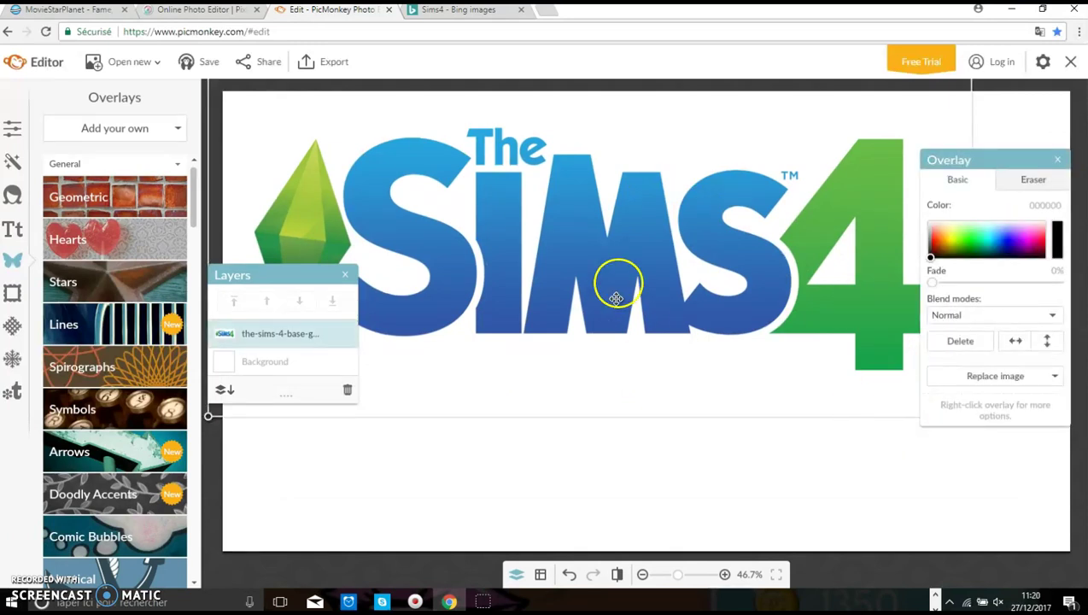
drag(973, 233, 922, 255)
drag(514, 207, 582, 260)
drag(284, 125, 704, 367)
drag(795, 417, 289, 174)
drag(540, 230, 632, 271)
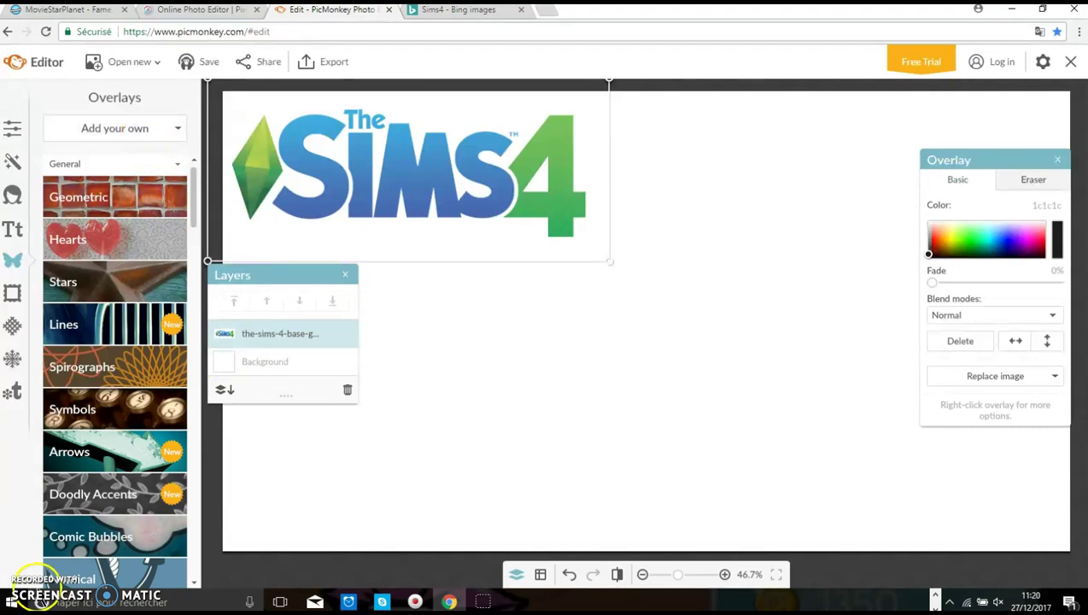
Add the "pour banière ytb" cut-out as an overlay near the canvas's right edge and move the overlay settings away from it.
drag(736, 472, 1000, 507)
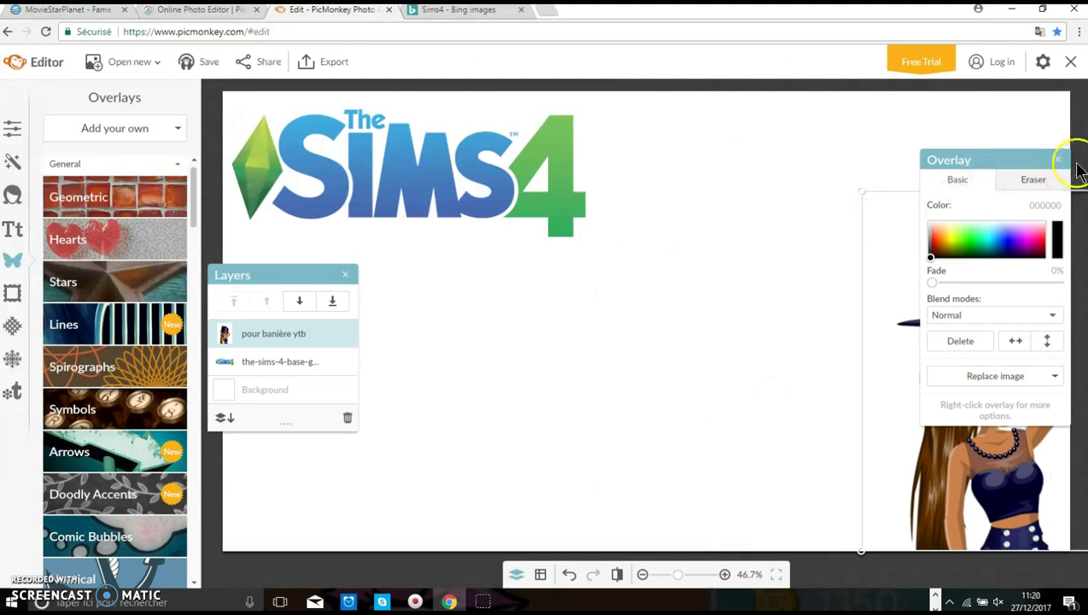
click(1059, 163)
click(987, 284)
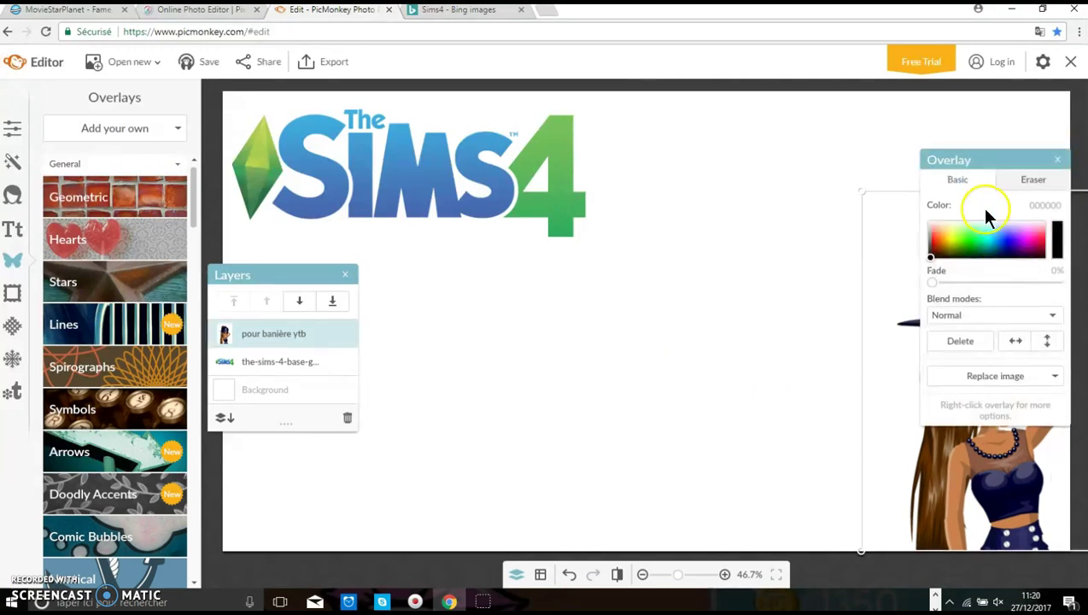
drag(997, 158, 656, 145)
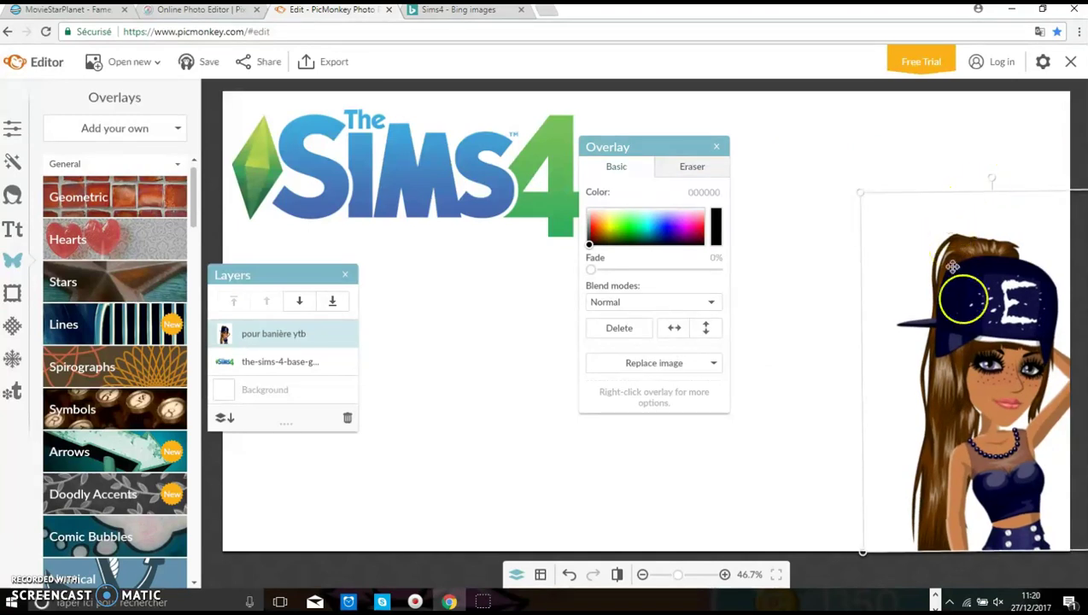
Move the avatar to the canvas's lower-left corner and enlarge it so its hair slightly overlaps the Sims 4 logo.
drag(987, 364, 951, 357)
drag(990, 414, 333, 418)
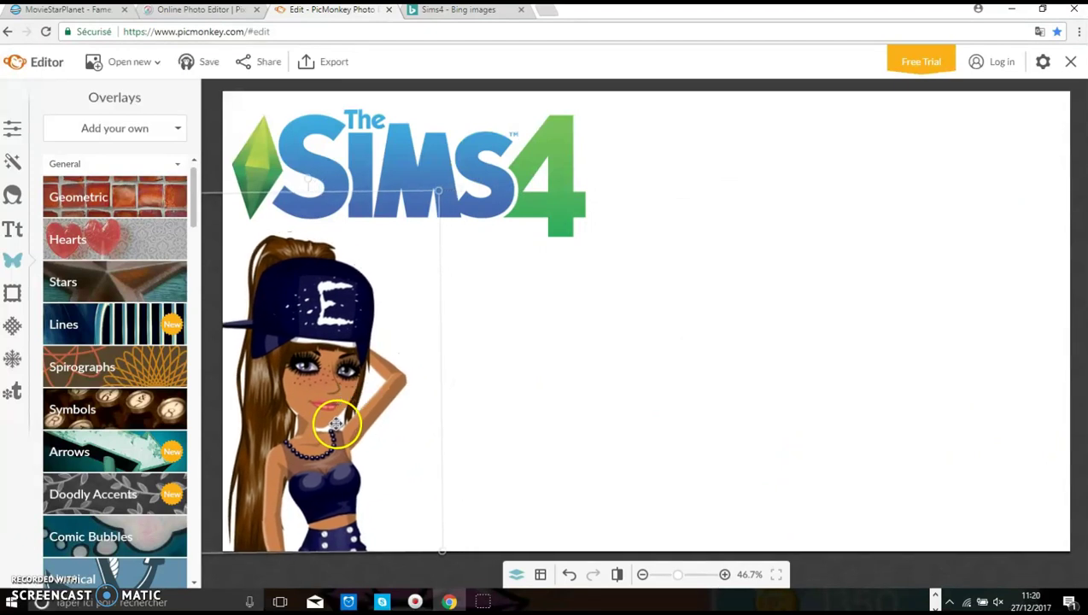
drag(305, 195, 376, 124)
drag(335, 238, 369, 280)
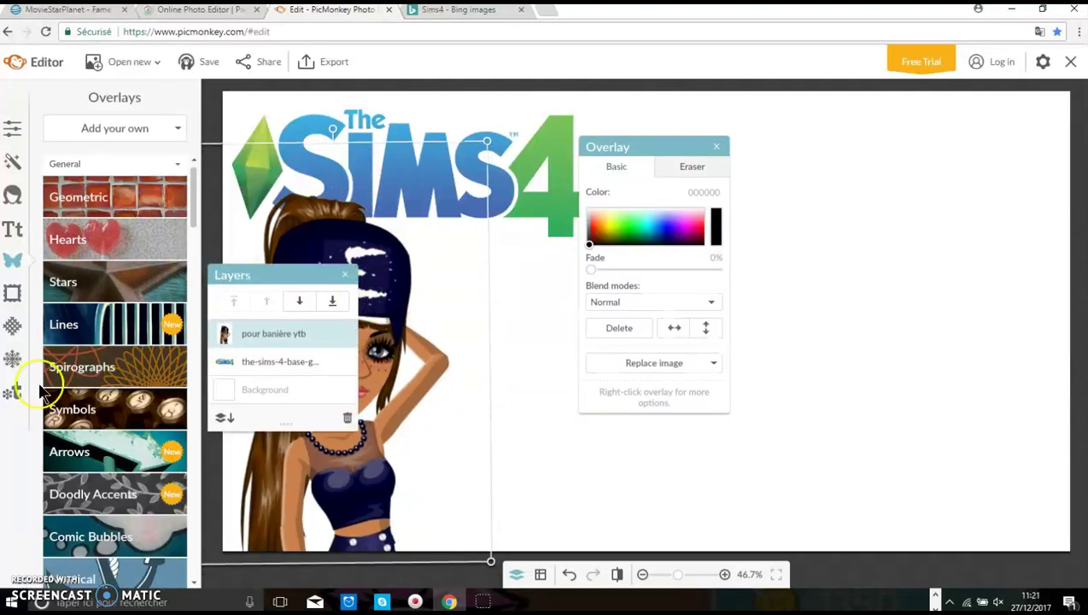
Apply the purple nebula Space texture to the banner background, after comparing it with the black starfield texture.
click(12, 333)
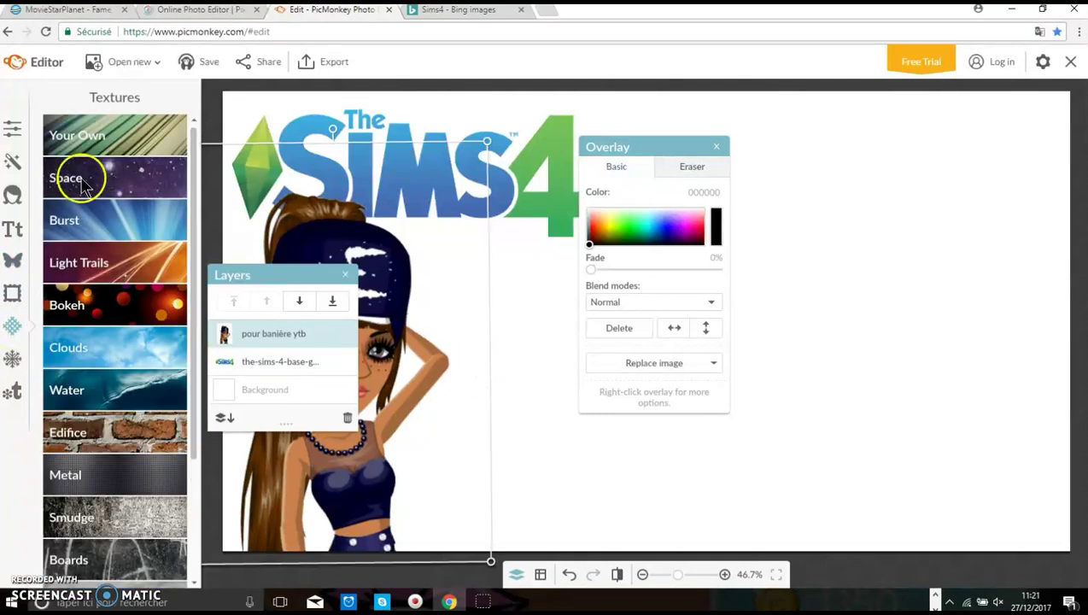
scroll(119, 421, down, 3)
scroll(114, 233, up, 3)
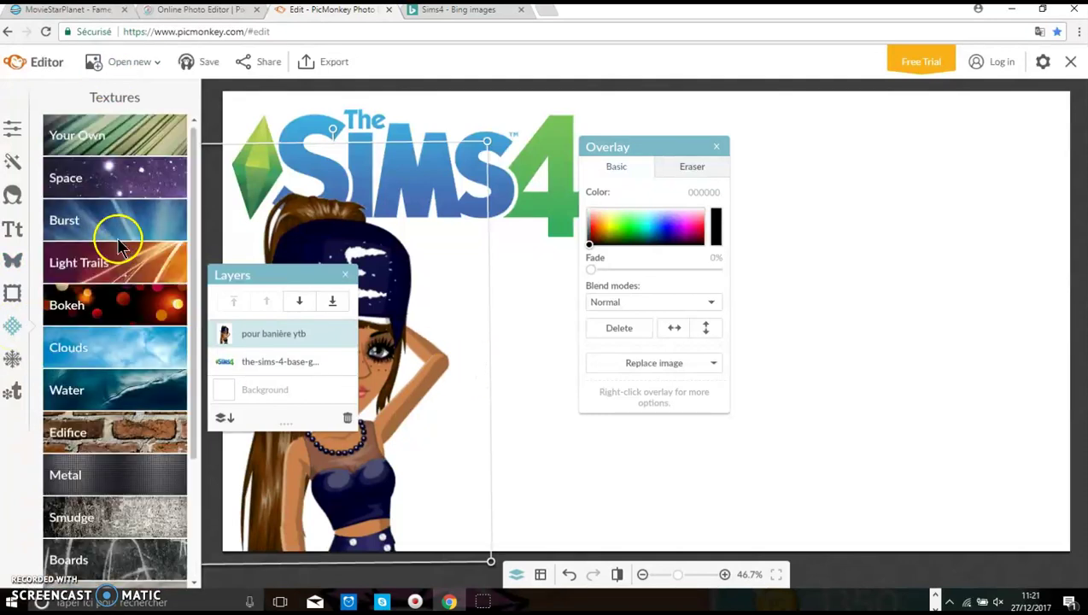
click(133, 176)
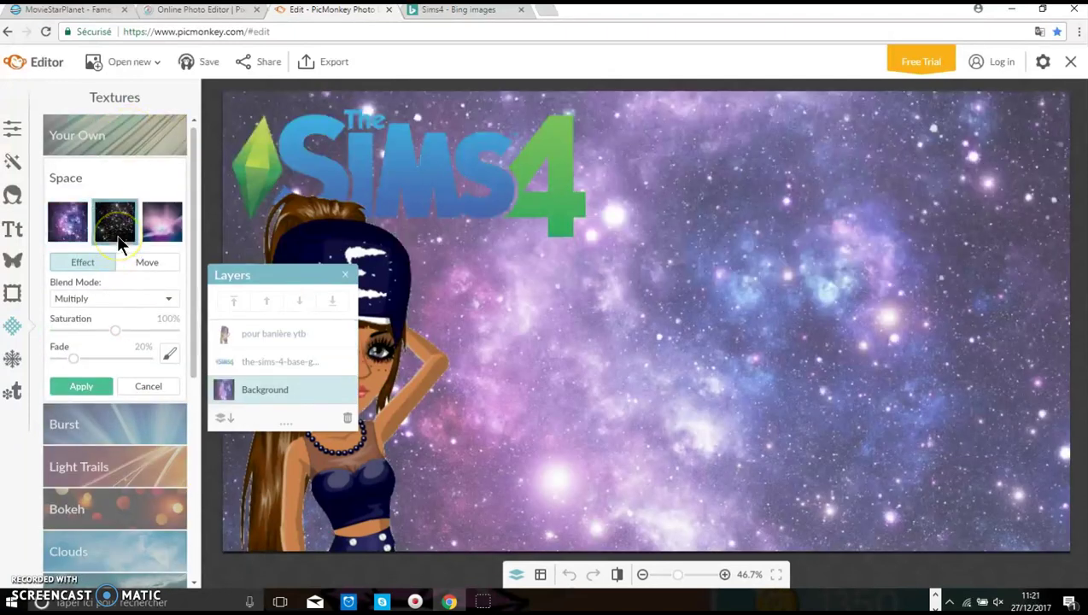
click(116, 227)
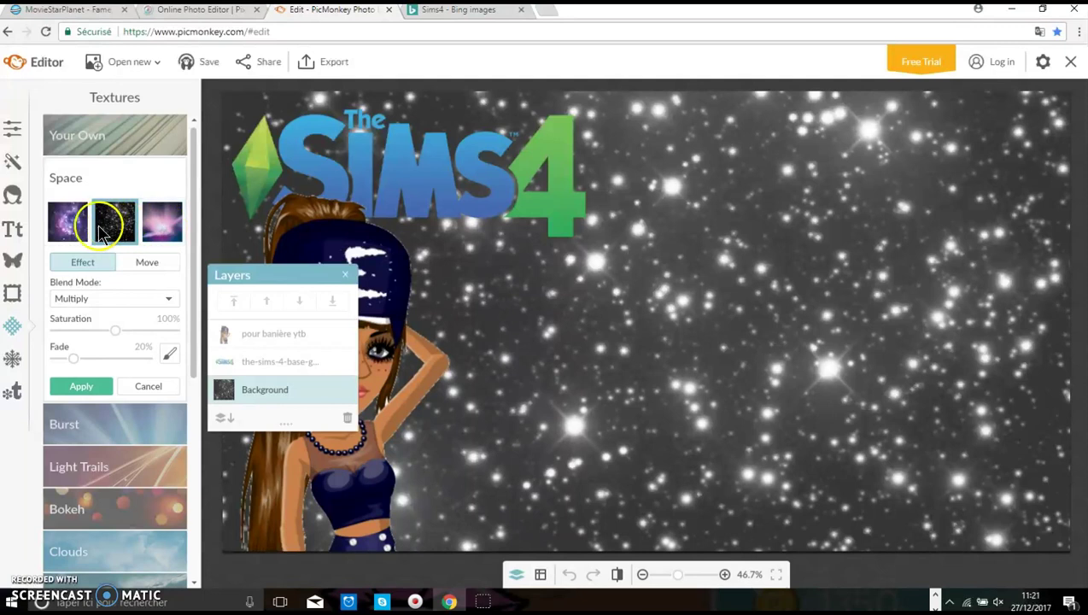
click(65, 229)
click(101, 390)
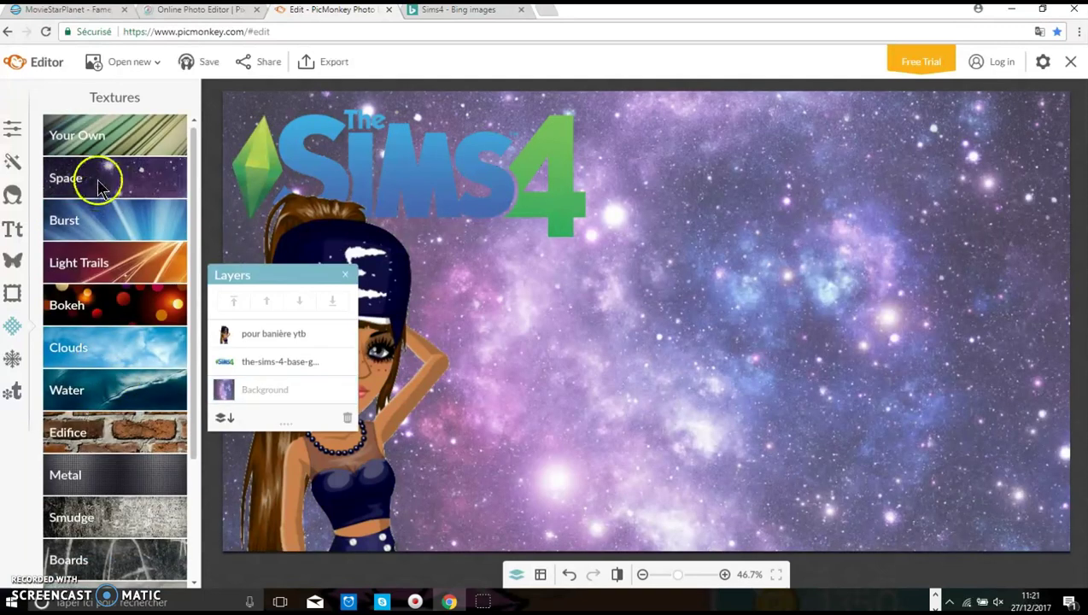
Apply the black starfield Space texture on top of the purple nebula background.
click(96, 177)
click(114, 227)
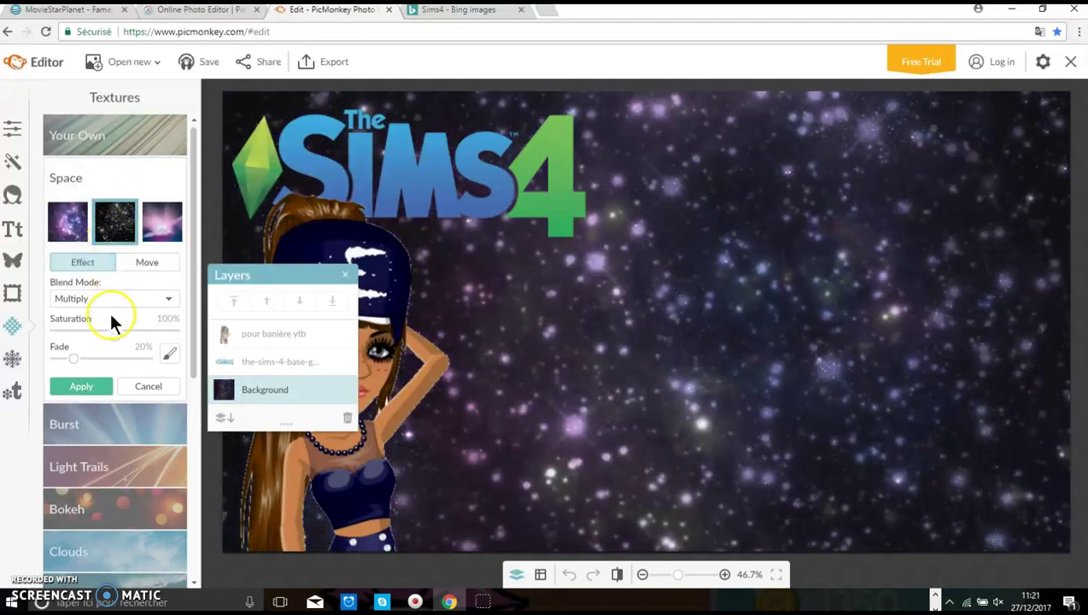
click(82, 387)
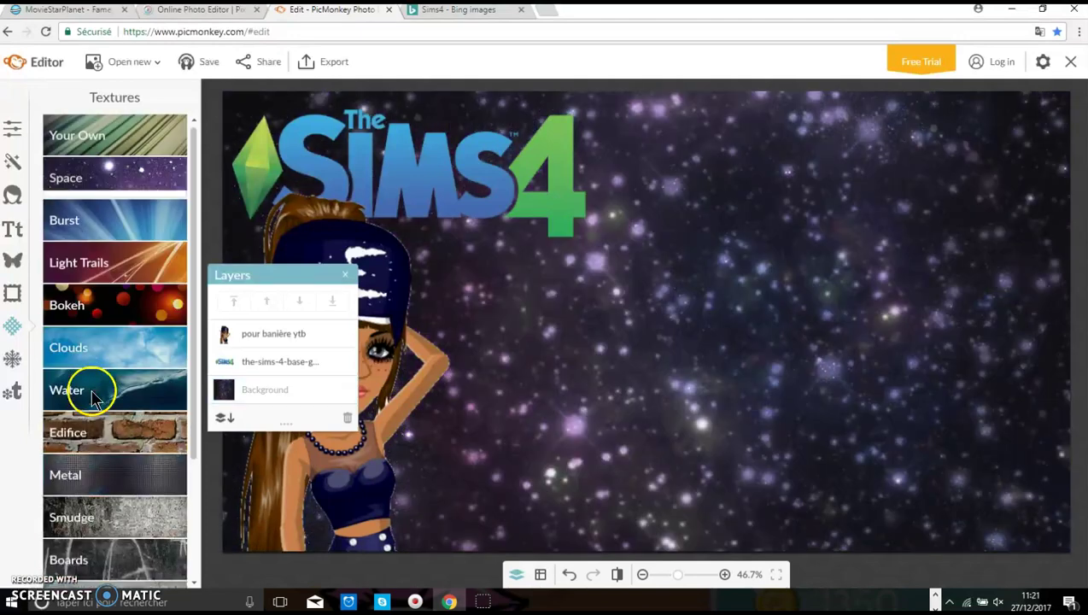
Compare the Bokeh textures and apply the multicoloured red, purple and green one to the starry background.
click(126, 309)
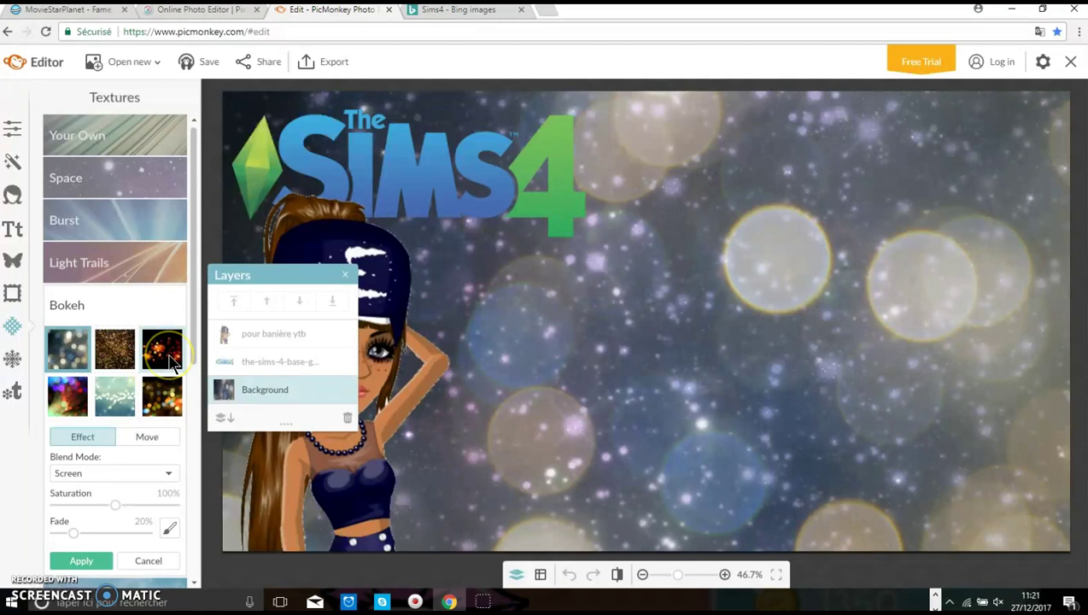
click(171, 363)
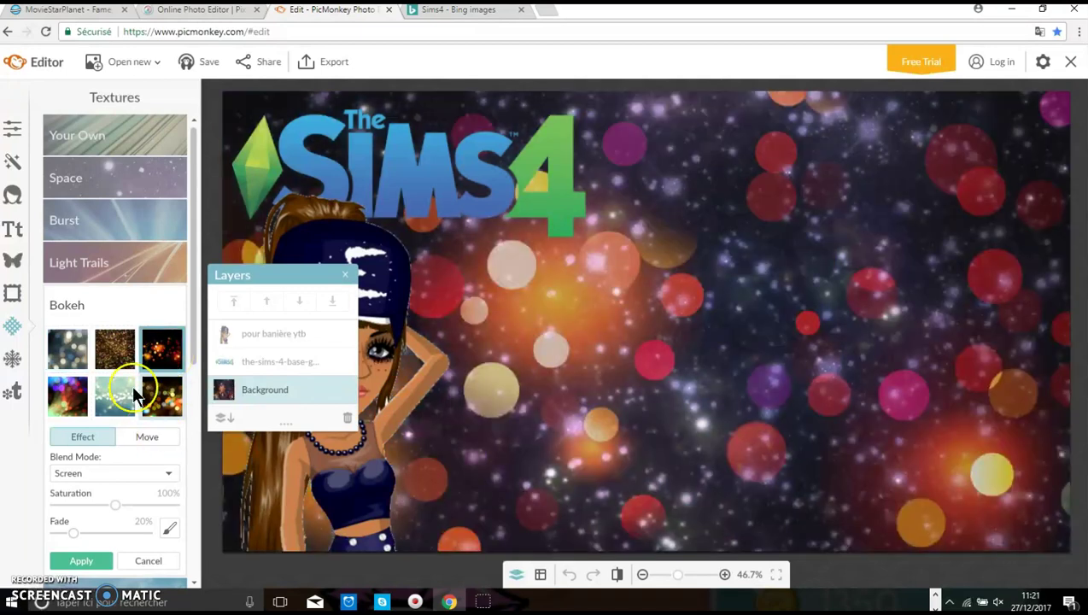
click(122, 354)
click(91, 391)
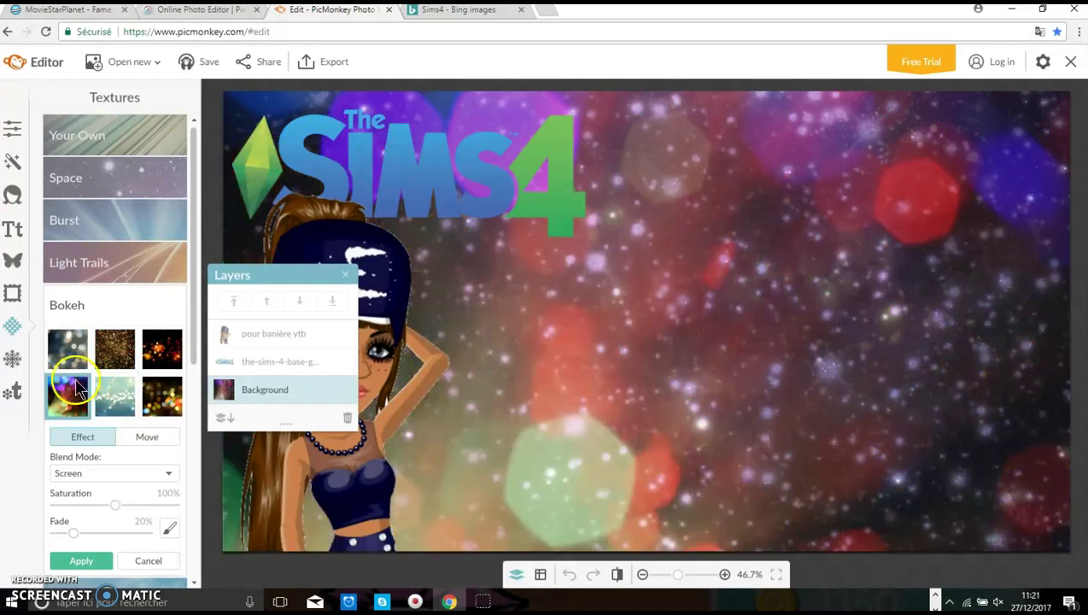
click(69, 346)
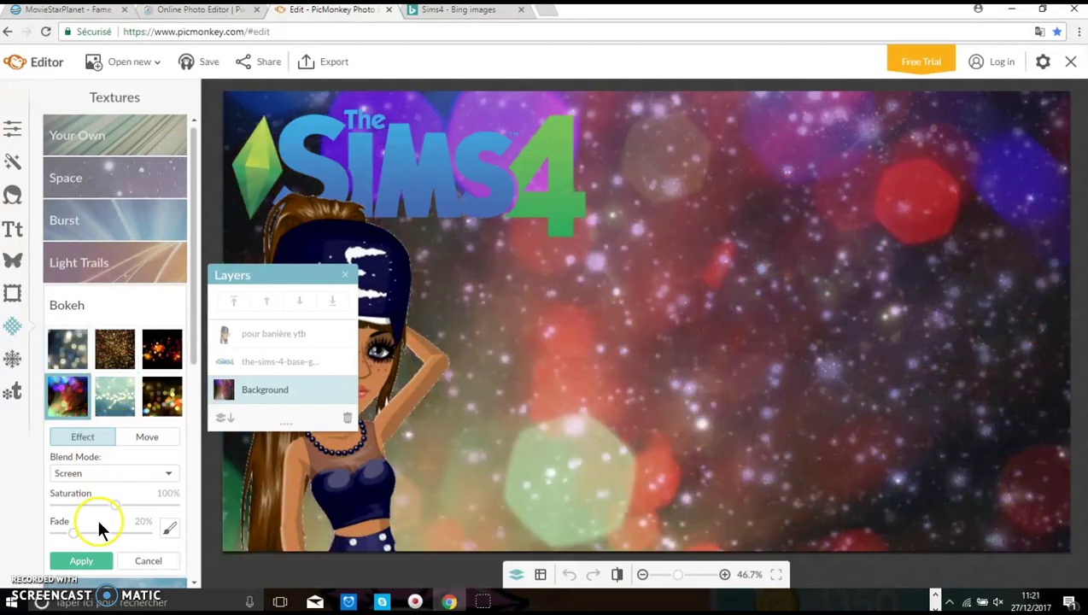
click(83, 561)
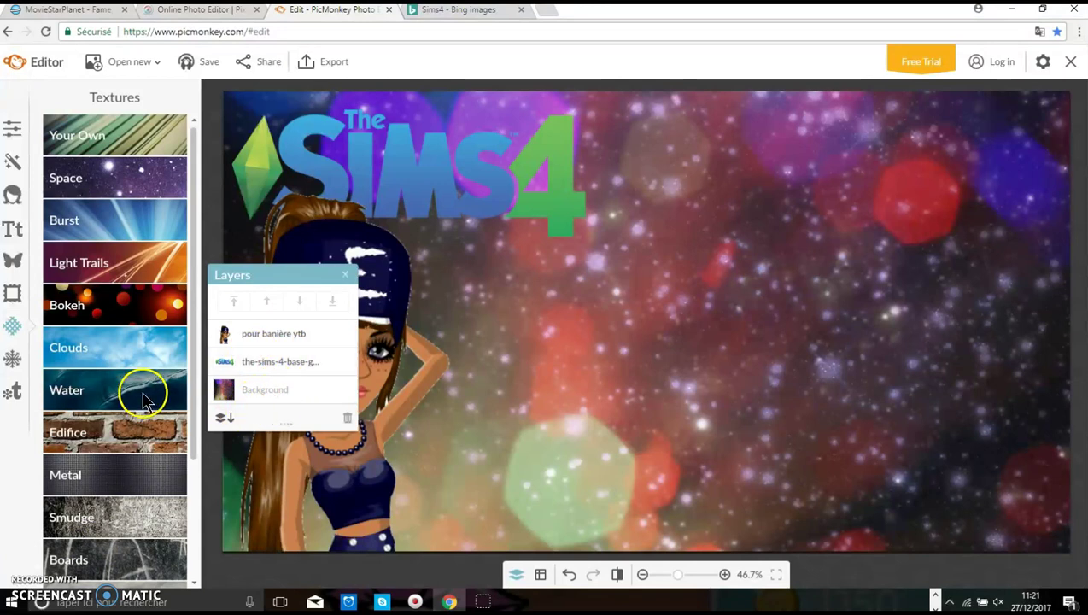
scroll(153, 388, down, 3)
click(142, 320)
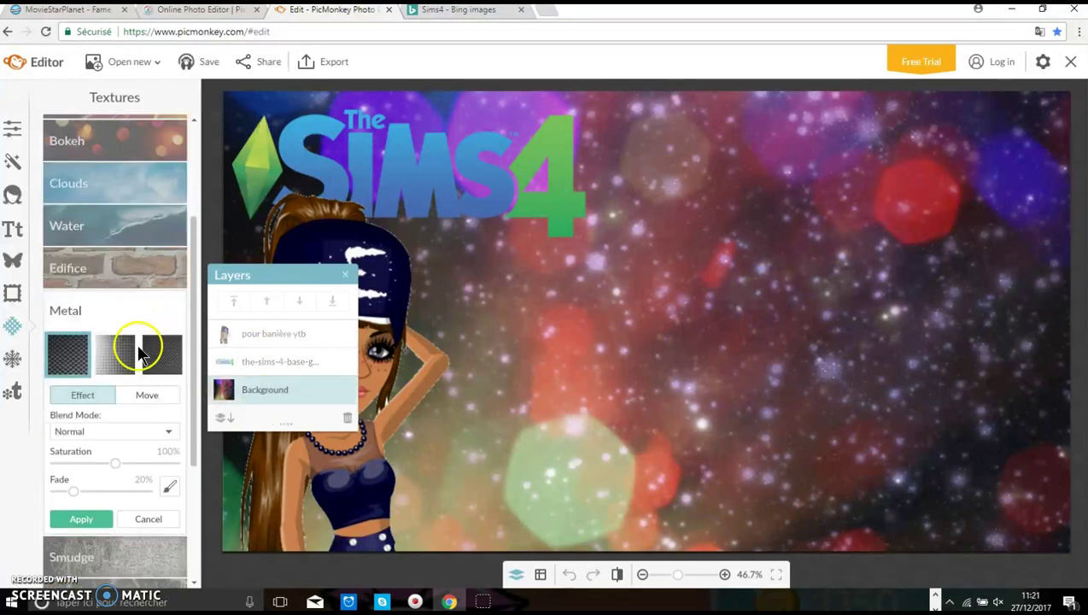
click(152, 518)
click(122, 360)
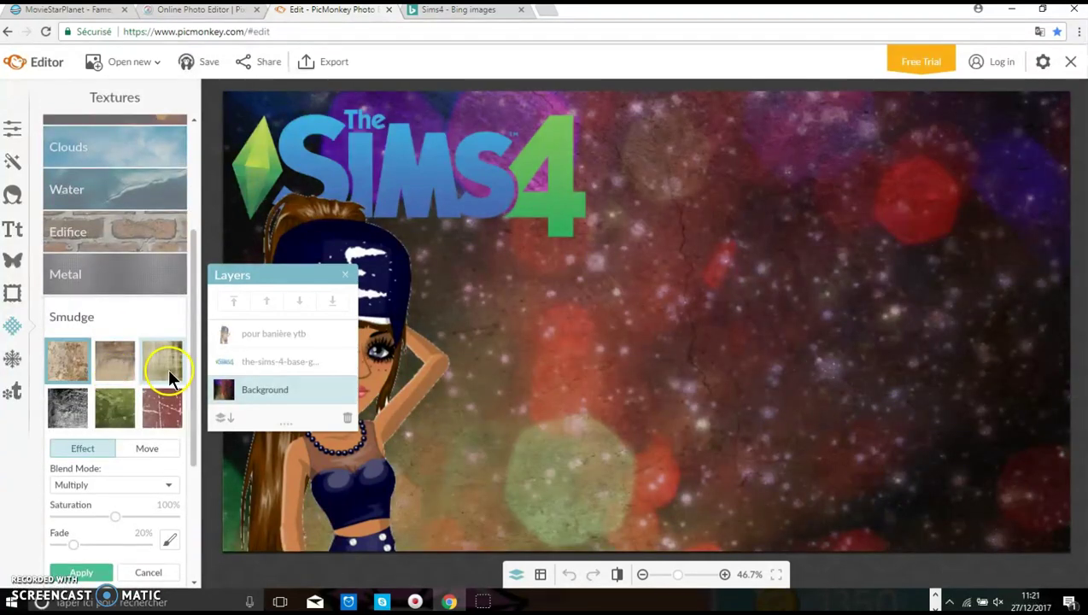
click(150, 570)
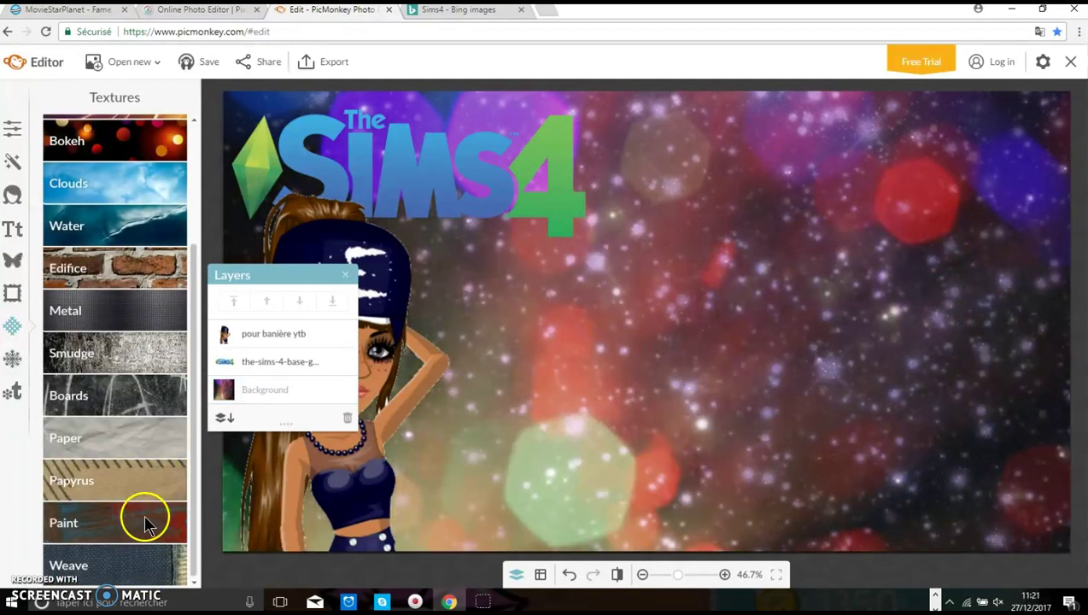
click(144, 518)
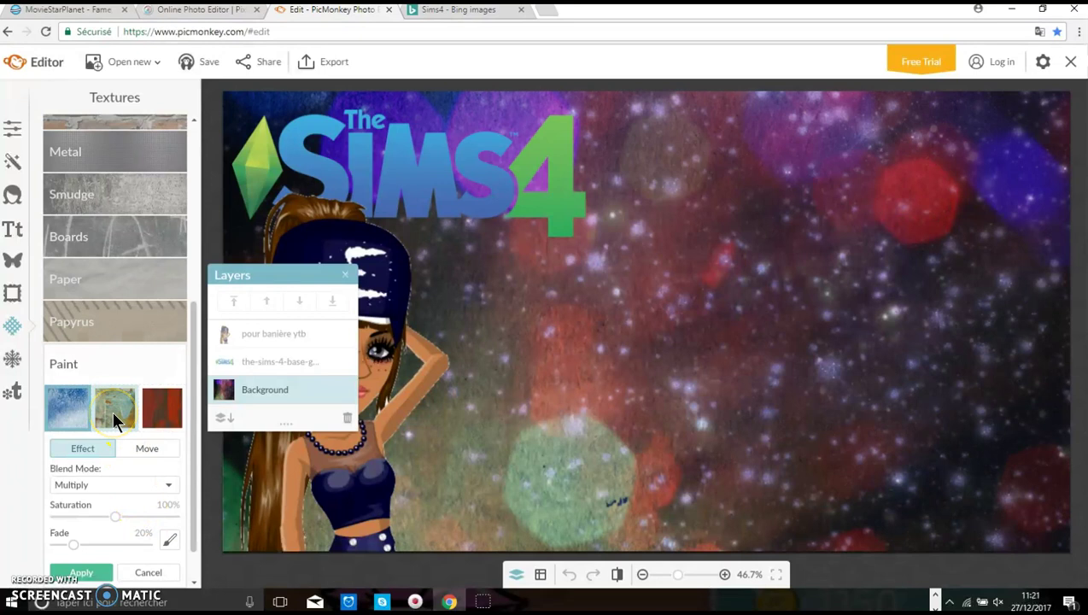
click(148, 572)
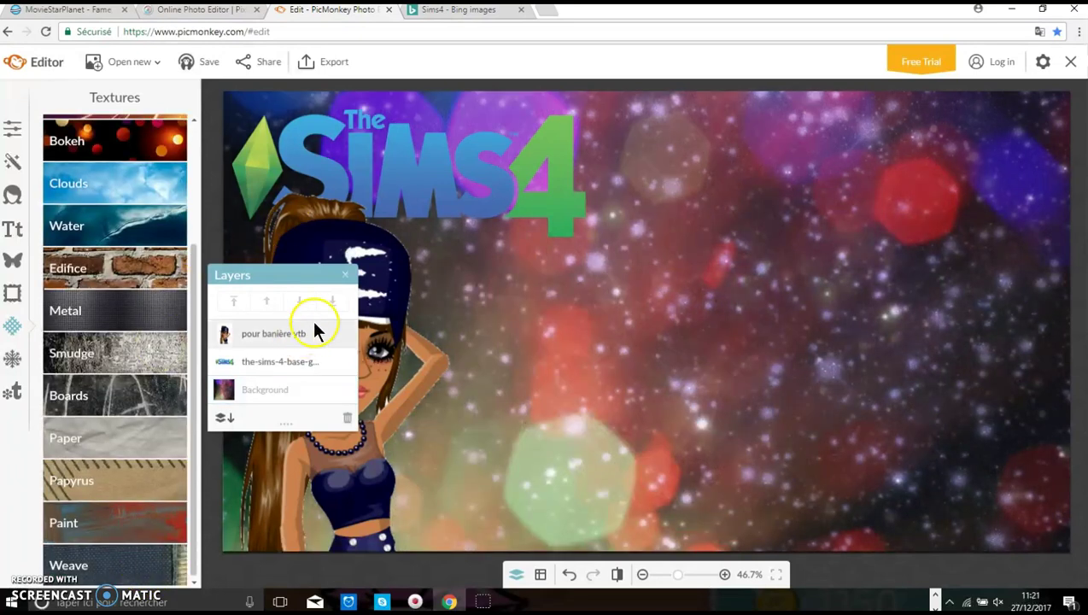
Capture the full banner canvas, with the Layers palette closed, as a rectangular snip using the Snipping Tool (Outil Capture d'écran).
click(344, 278)
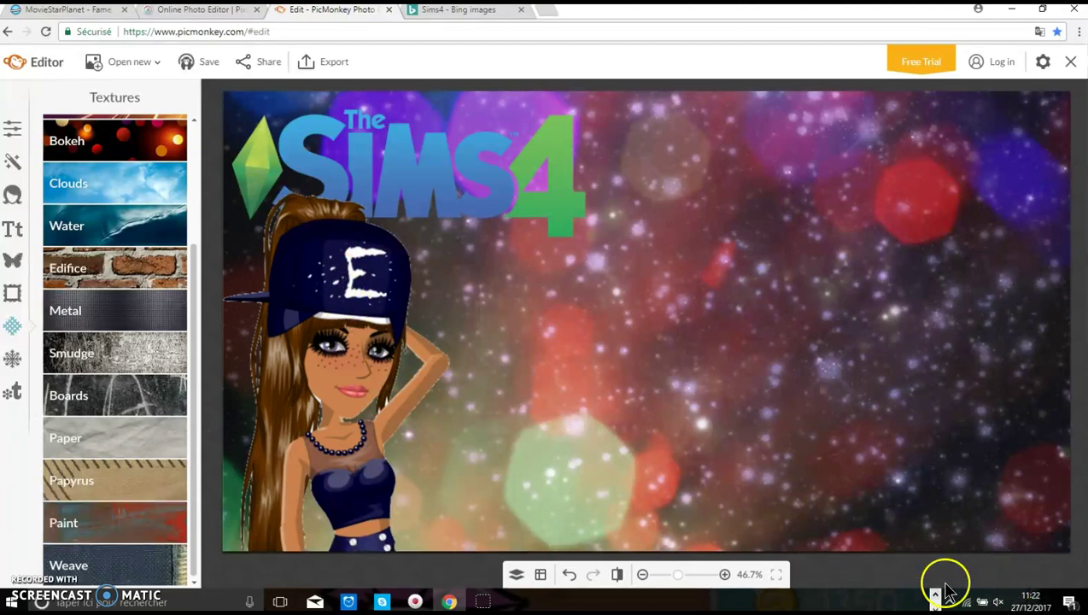
click(577, 601)
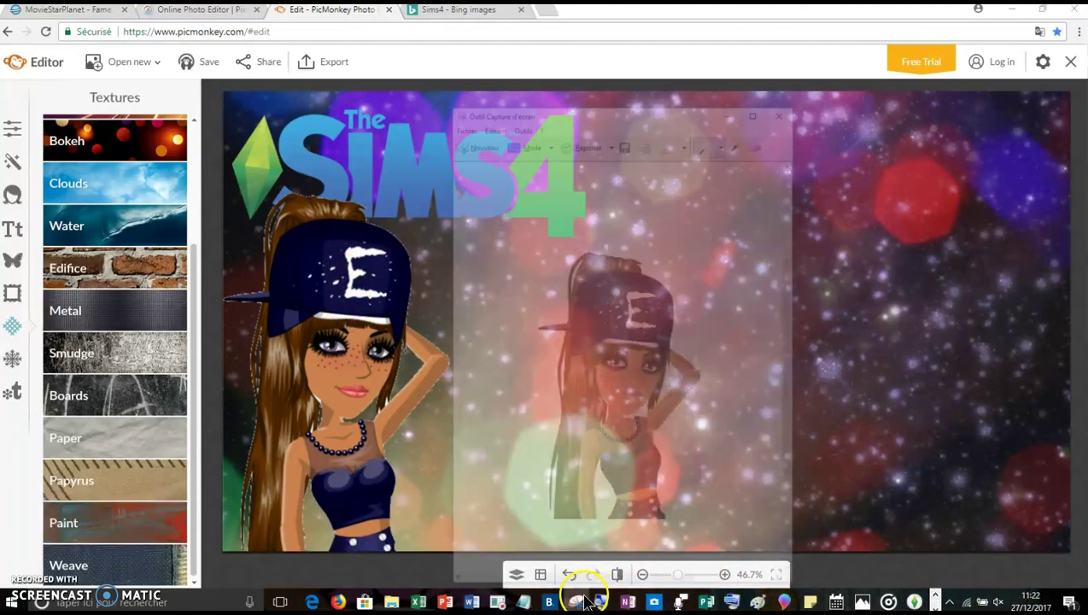
click(464, 47)
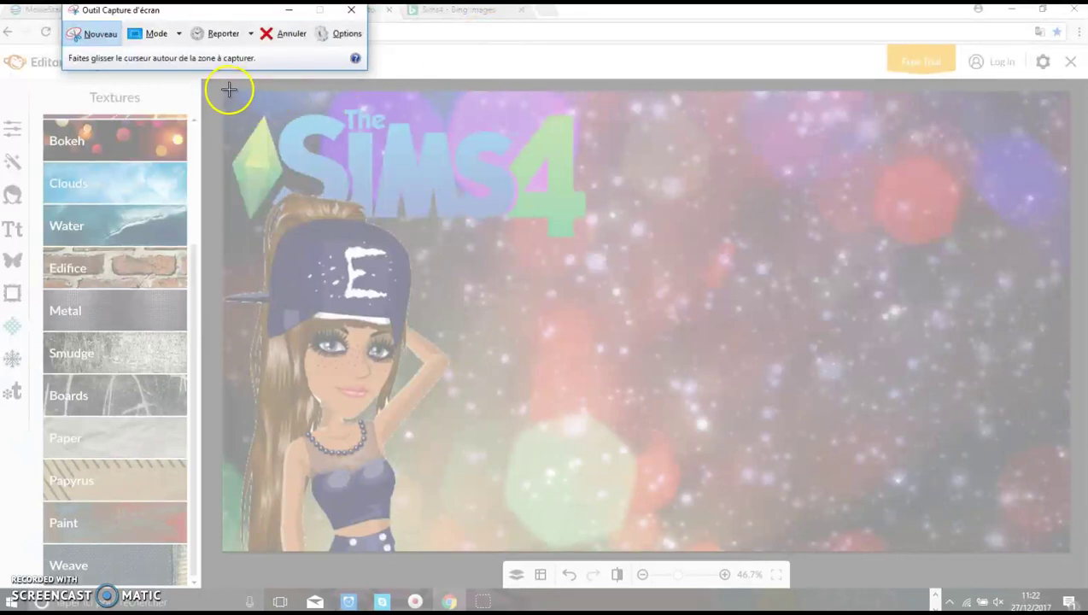
drag(231, 91, 1069, 551)
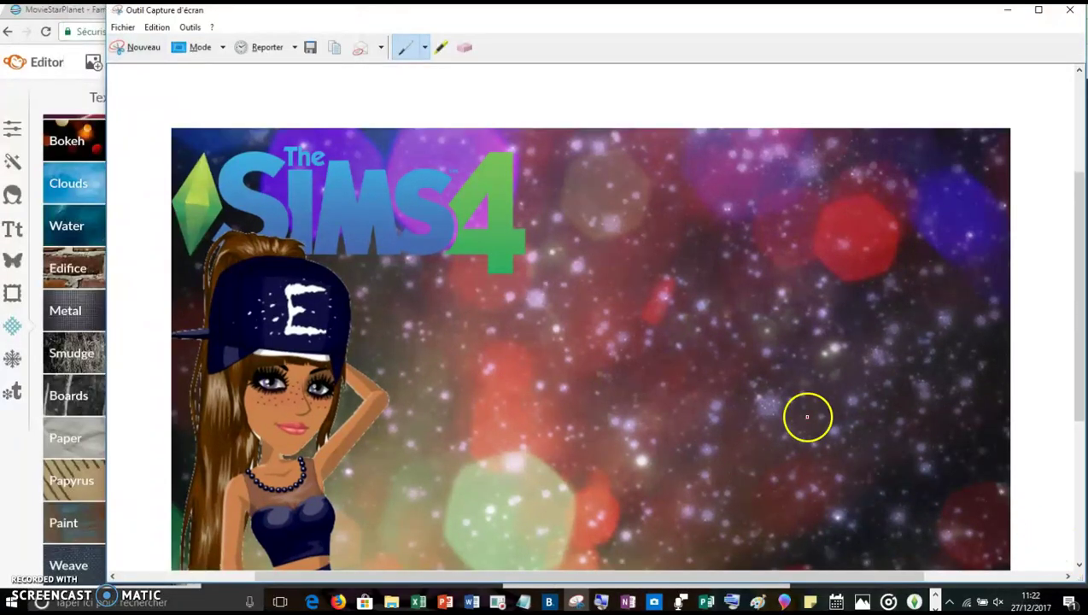
Save the captured banner to the Desktop as a PNG named "pour banière 2" and put the Snipping Tool away.
click(313, 48)
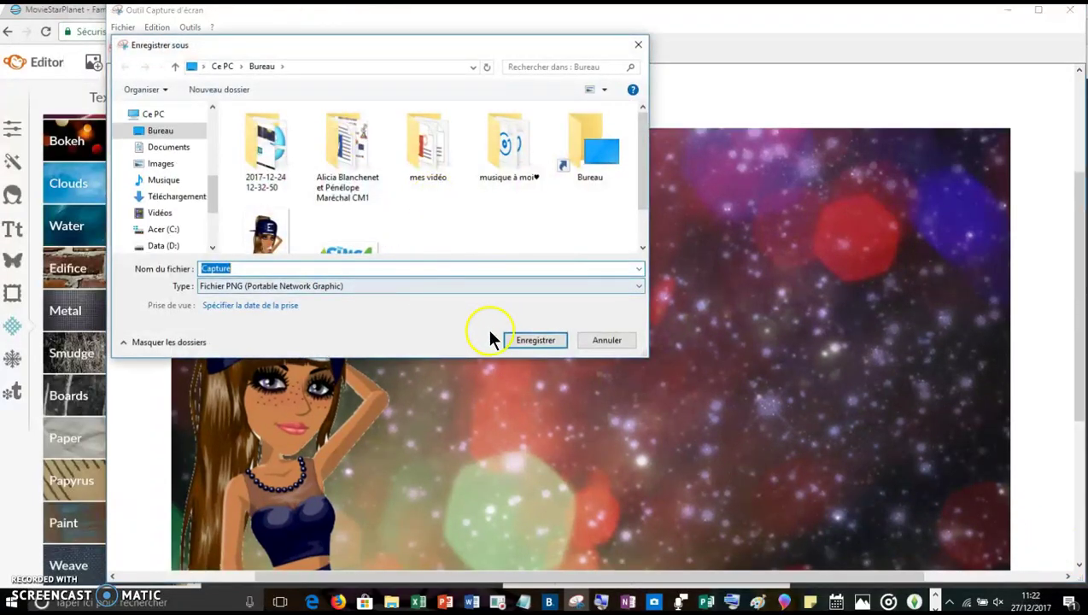
text(pour bani)
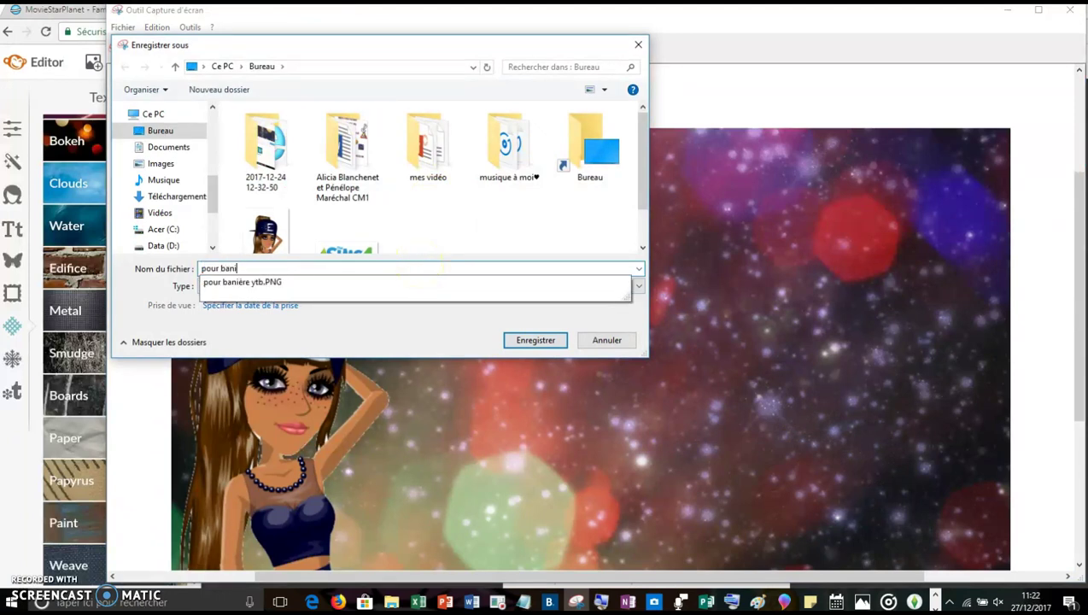
text(ère 2)
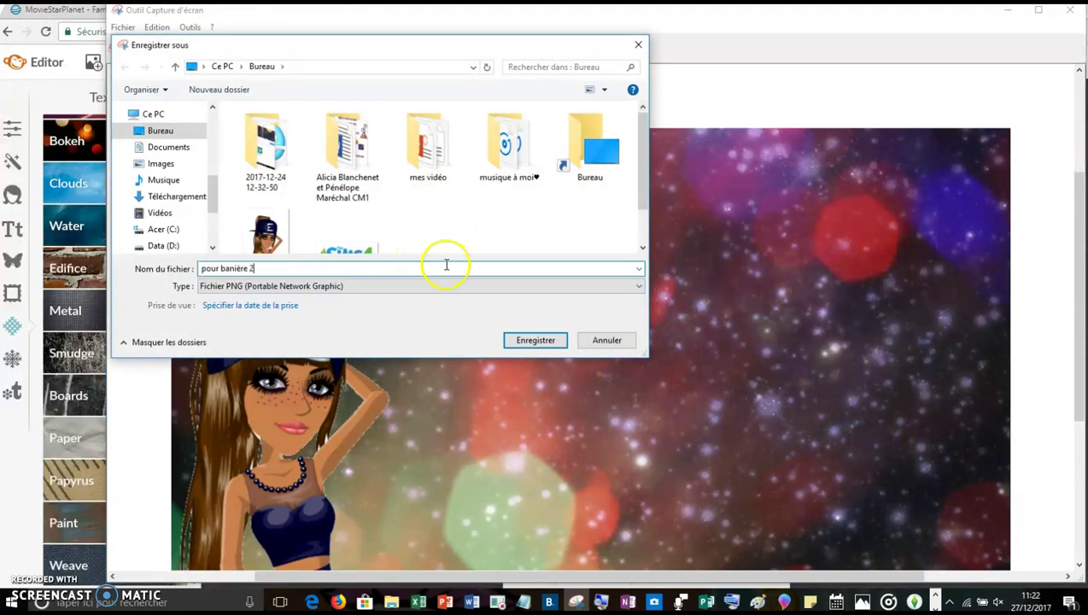
key(Return)
click(1010, 12)
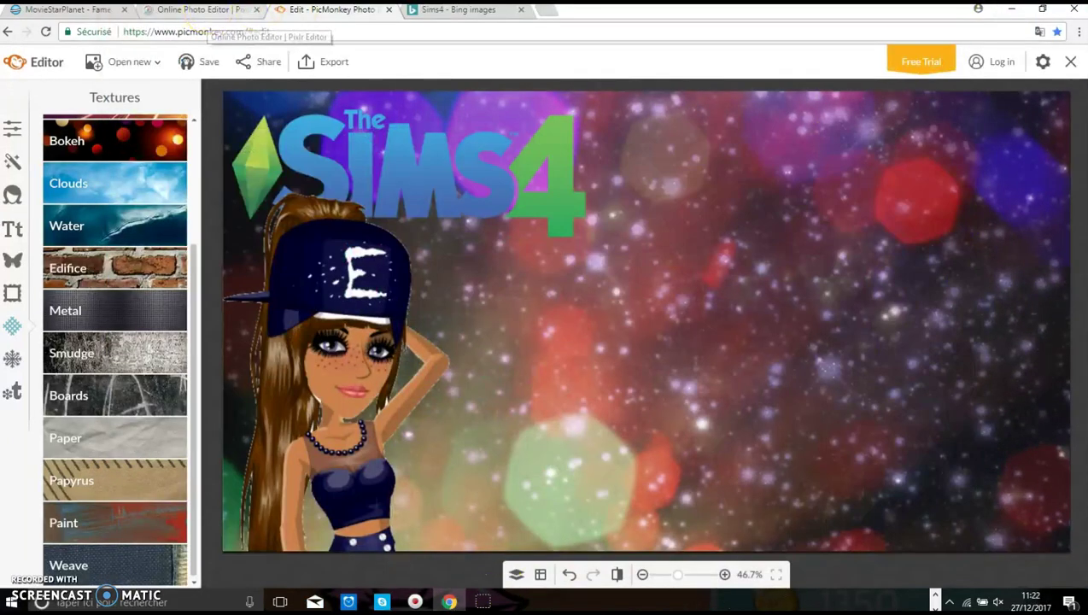
Close PicMonkey, switch to Pixlr Editor and open the saved "pour banière 2" image there.
click(388, 10)
click(598, 117)
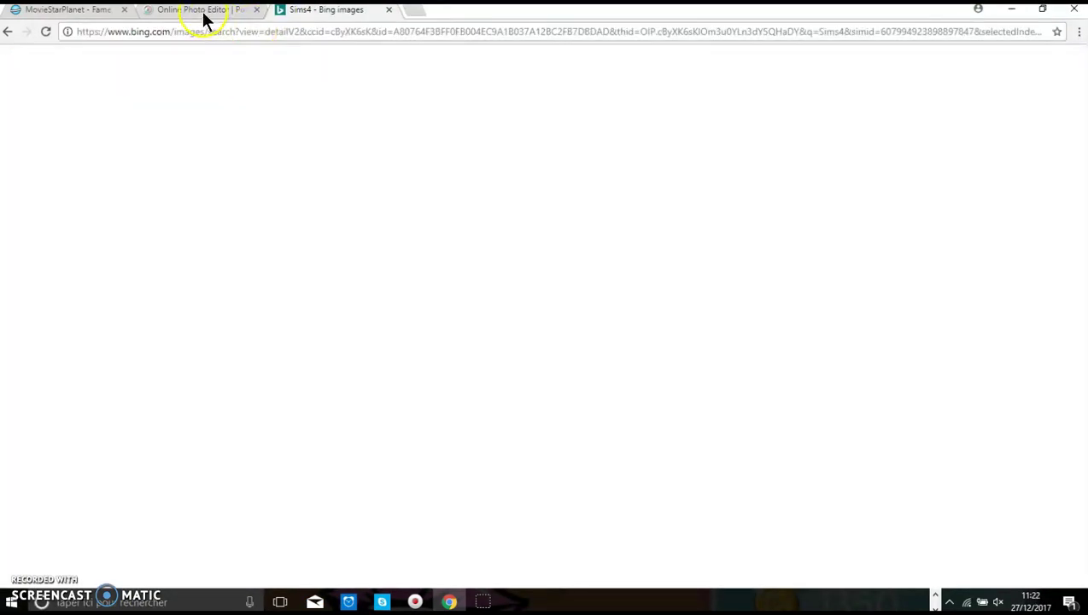
click(201, 11)
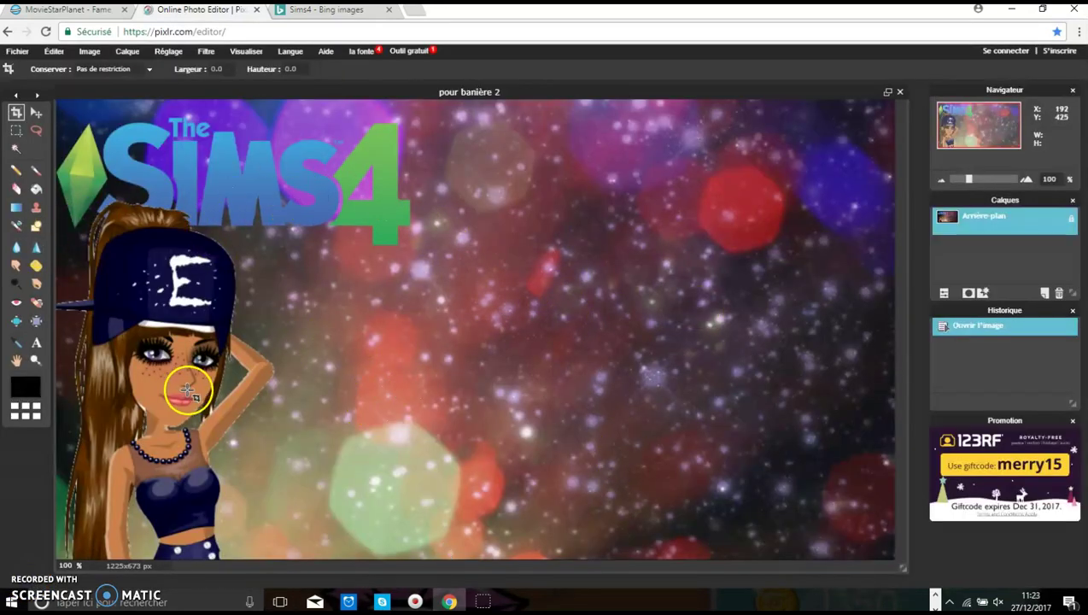
Add the text "Drôle de princesse lili ♥" to the middle of the banner in bold (Gras) Verdana.
click(36, 344)
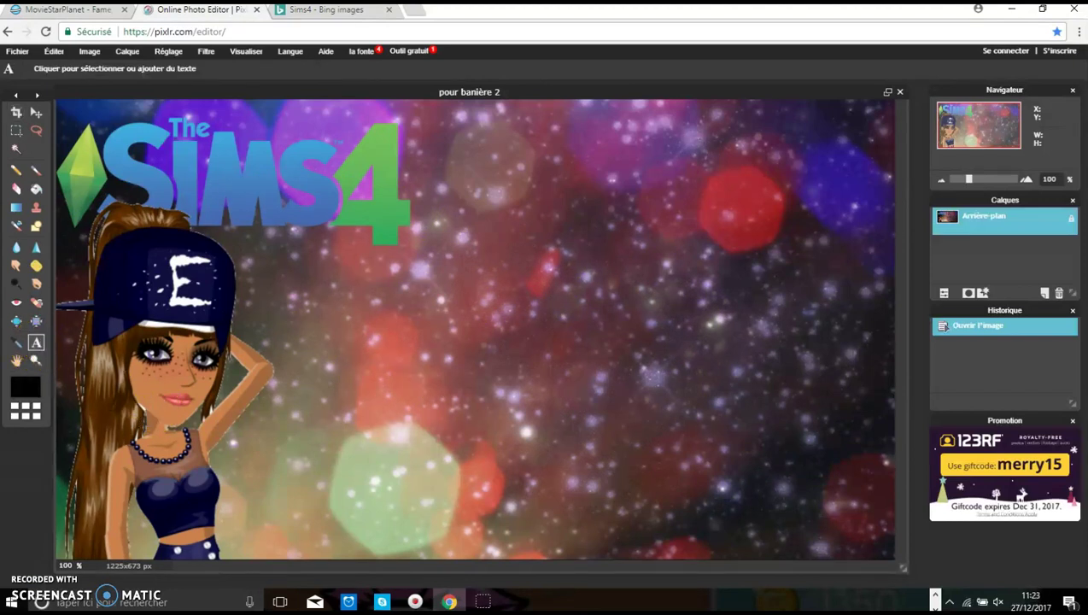
click(469, 347)
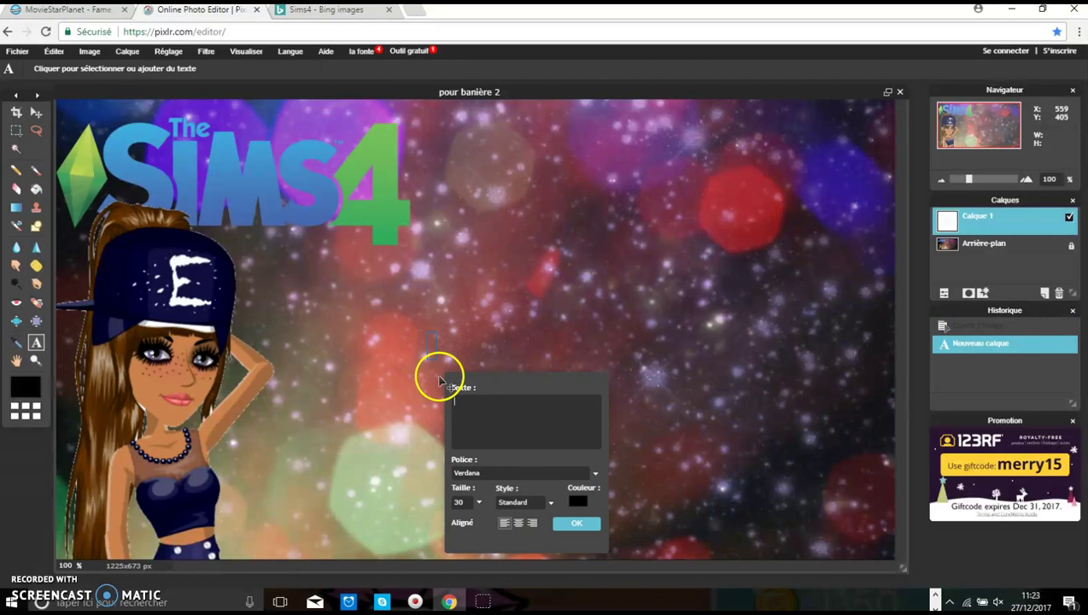
key(Caps_Lock)
text(F)
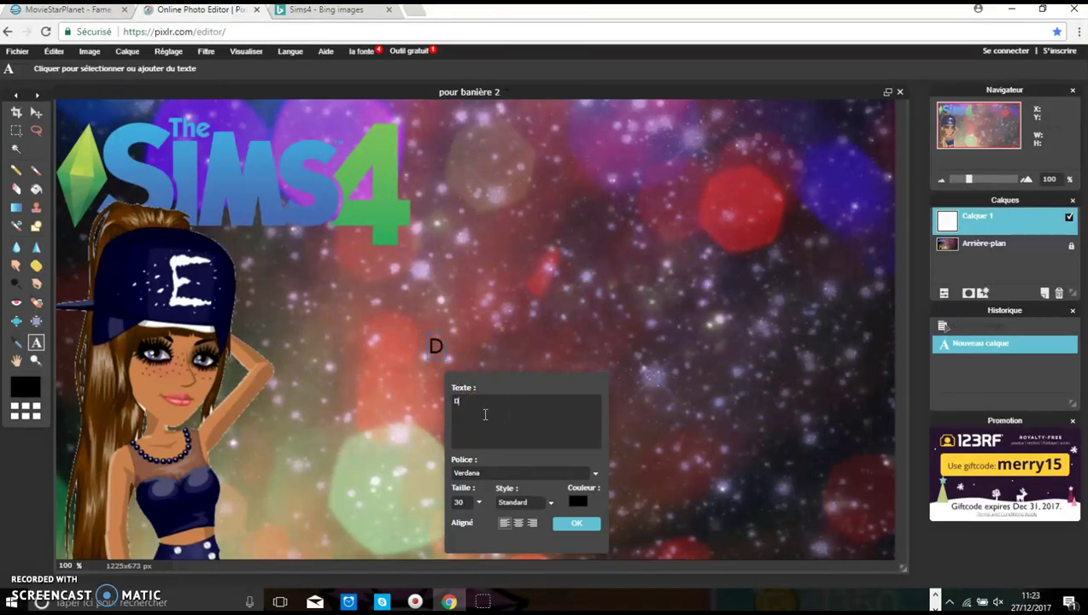
key(Caps_Lock)
text(rincesse lili ♥)
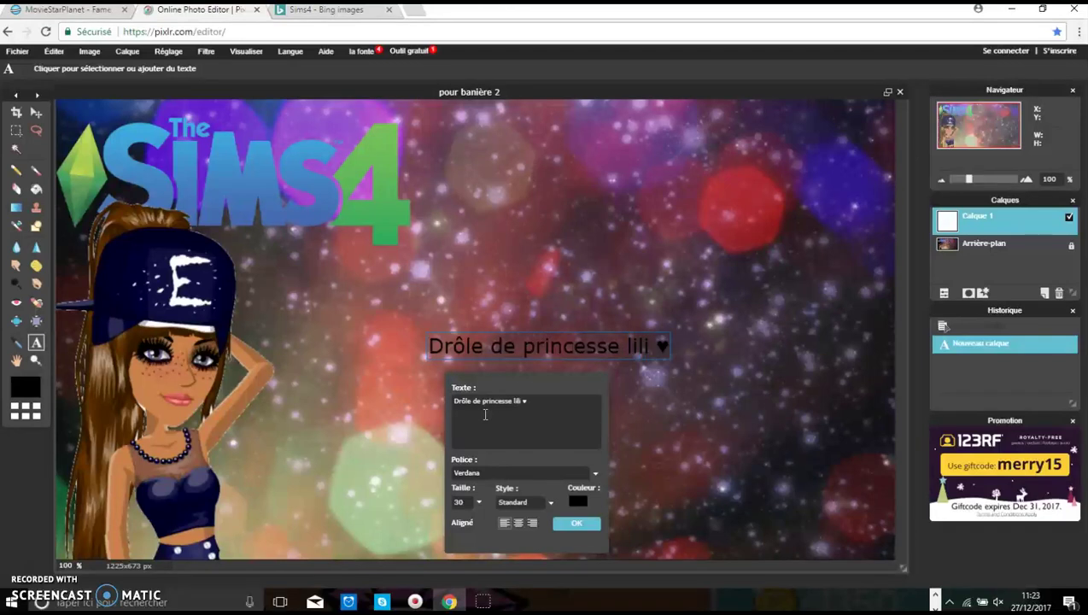
click(552, 504)
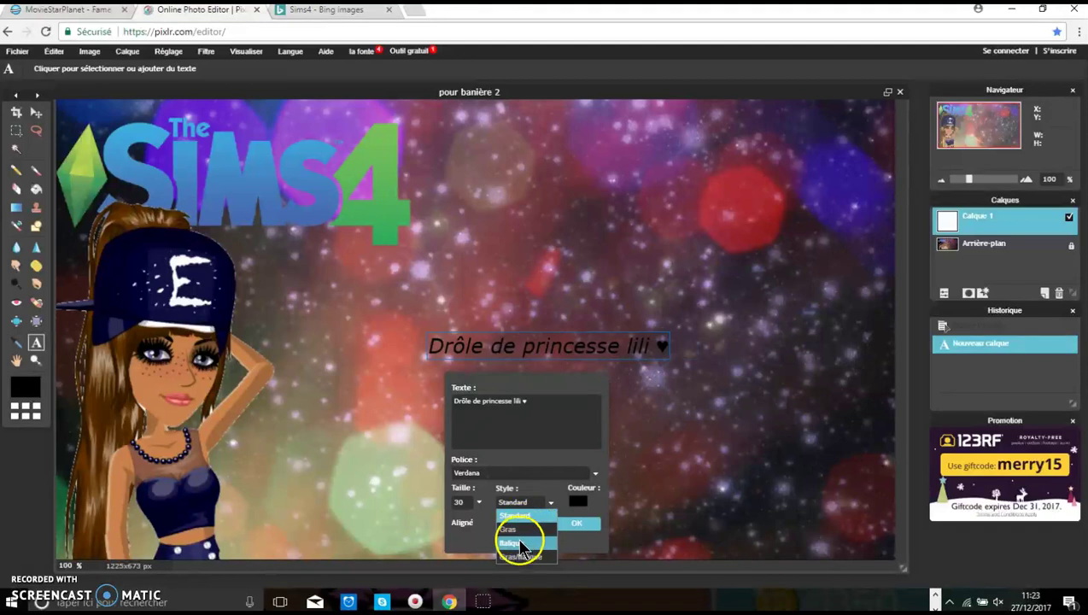
click(519, 530)
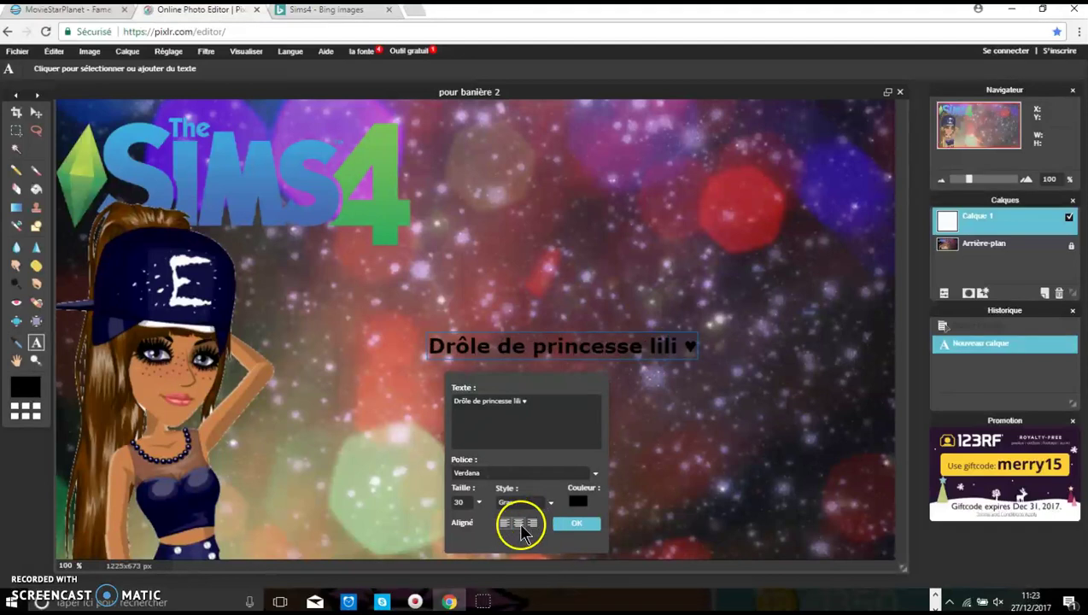
Try text colours sampled from the banner artwork, including the red bokeh, the navy cap and the Sims 4 logo's green.
click(577, 502)
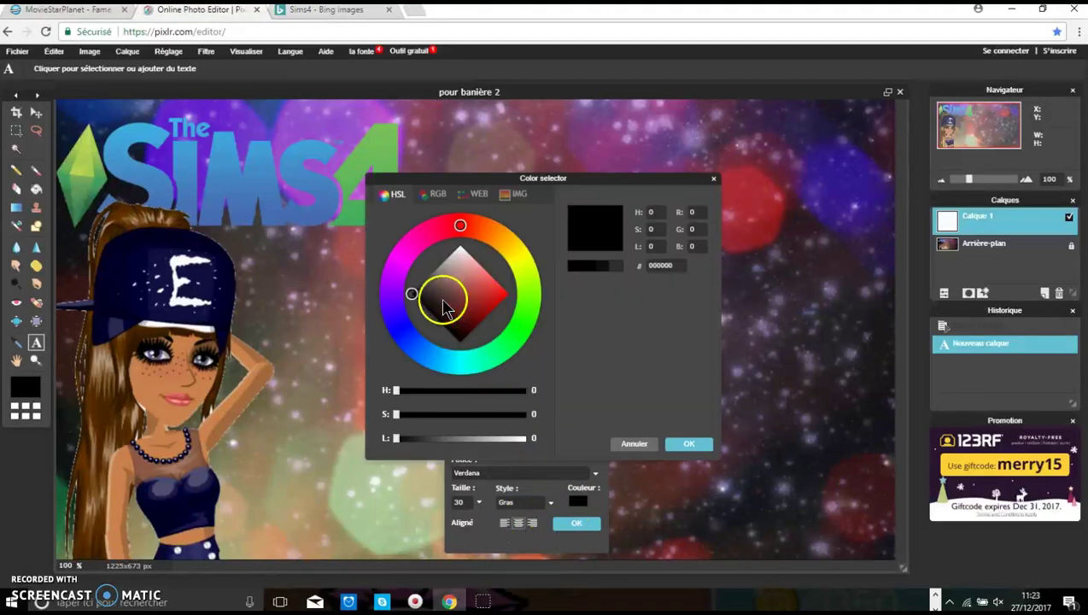
click(395, 313)
mouse_move(452, 304)
mouse_down()
mouse_move(483, 318)
mouse_move(496, 245)
mouse_move(465, 237)
mouse_move(431, 307)
mouse_move(426, 276)
mouse_move(453, 240)
mouse_up()
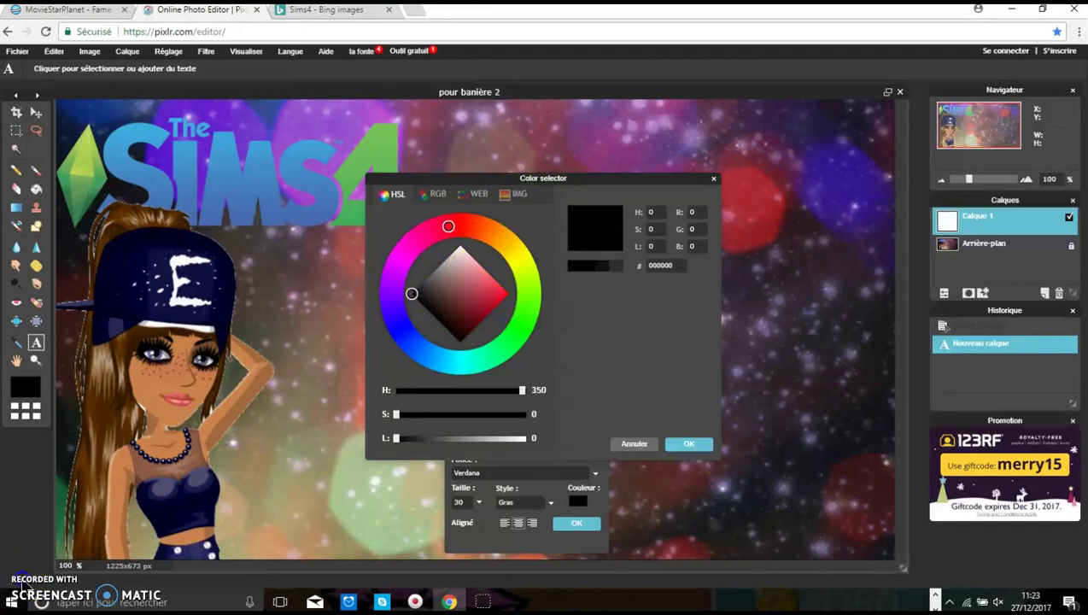
click(755, 217)
click(794, 231)
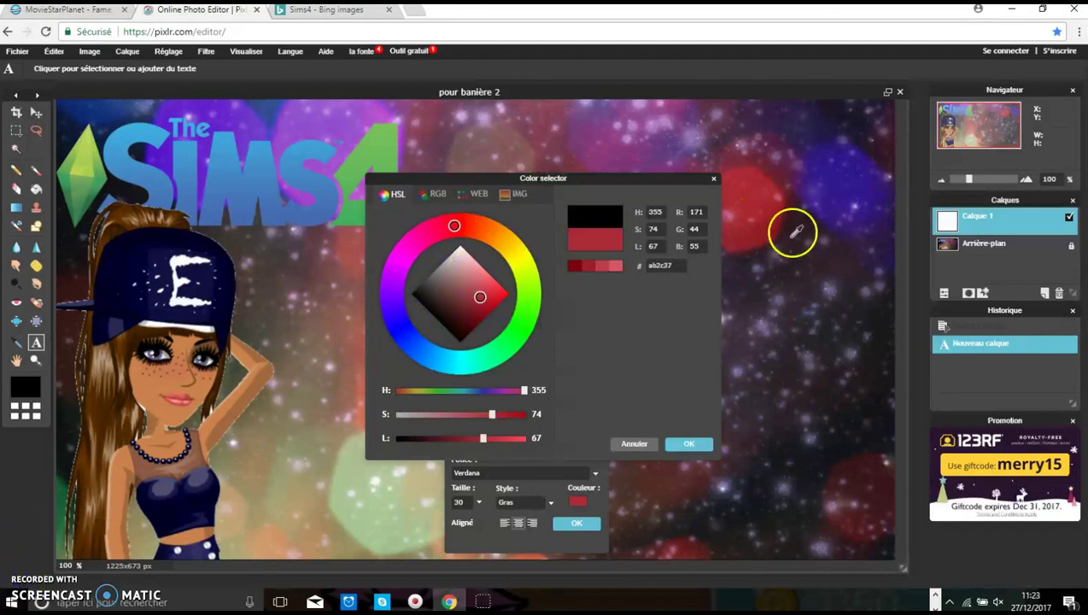
click(782, 311)
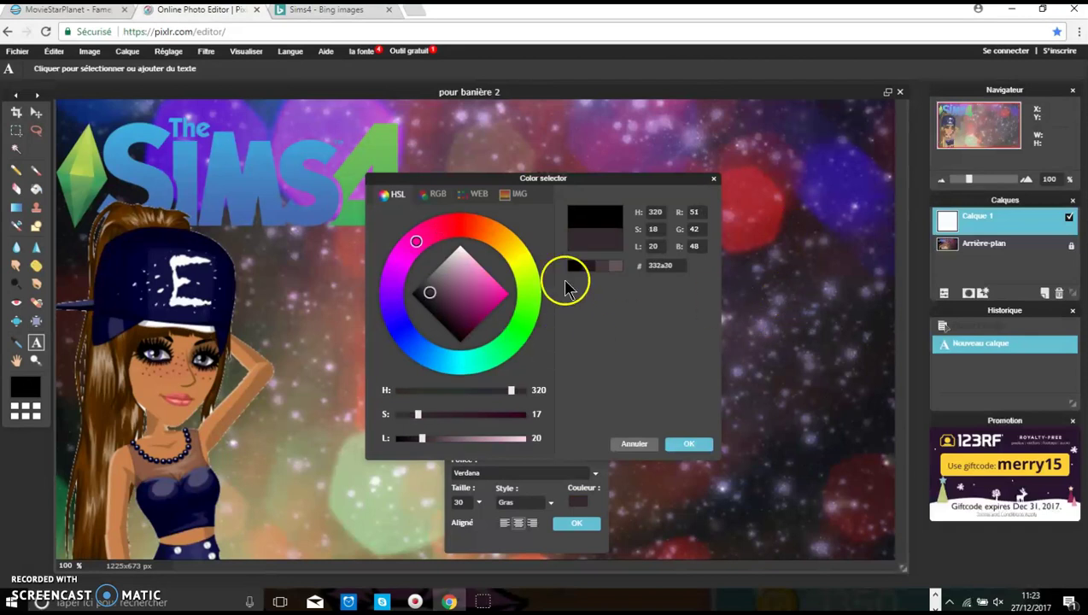
click(767, 291)
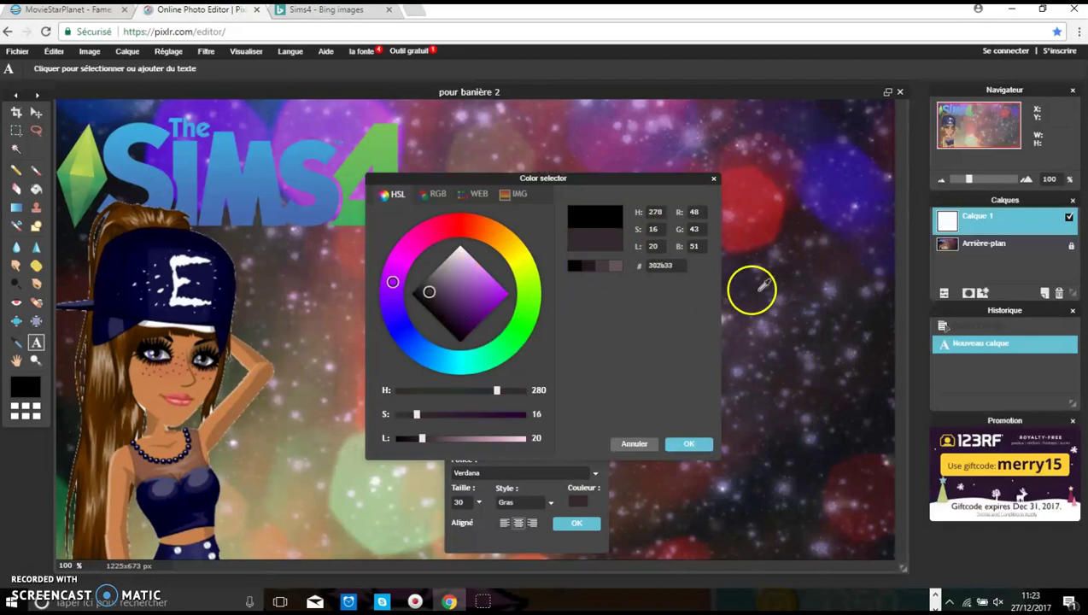
click(203, 282)
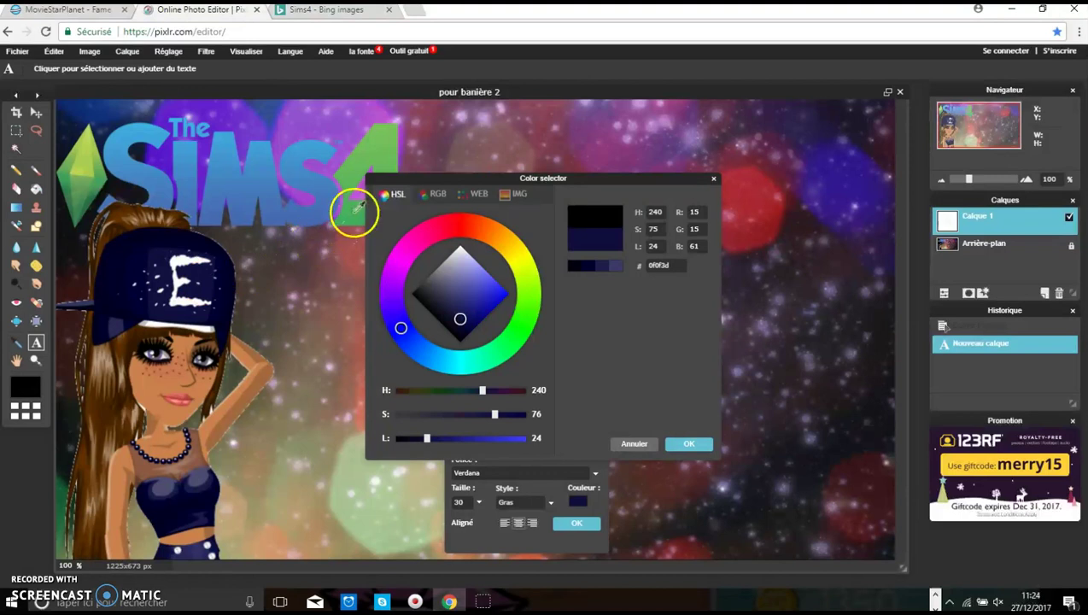
click(312, 210)
click(377, 151)
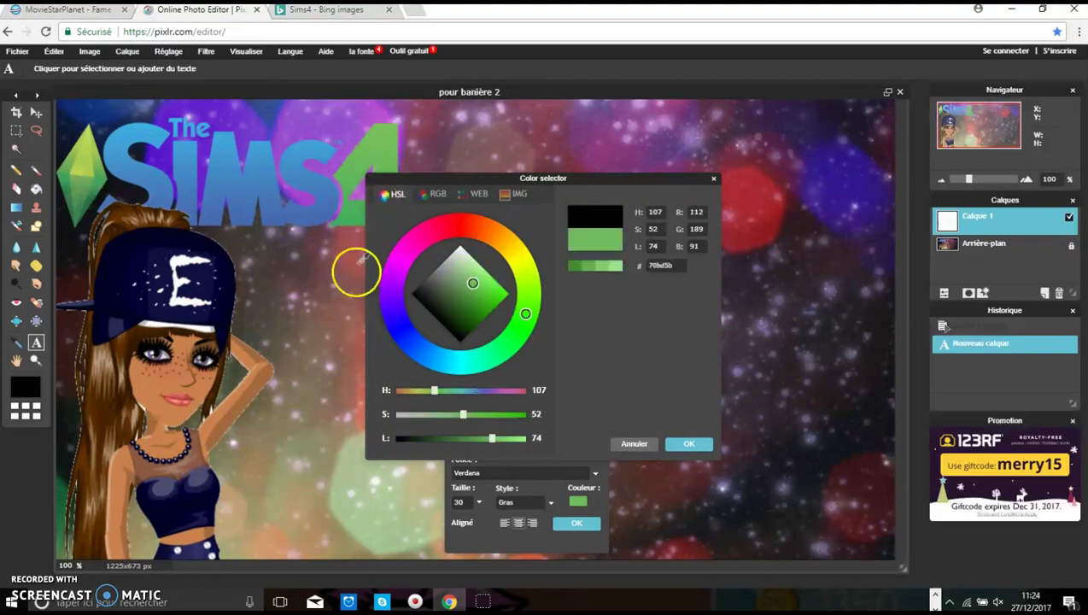
click(333, 274)
click(688, 444)
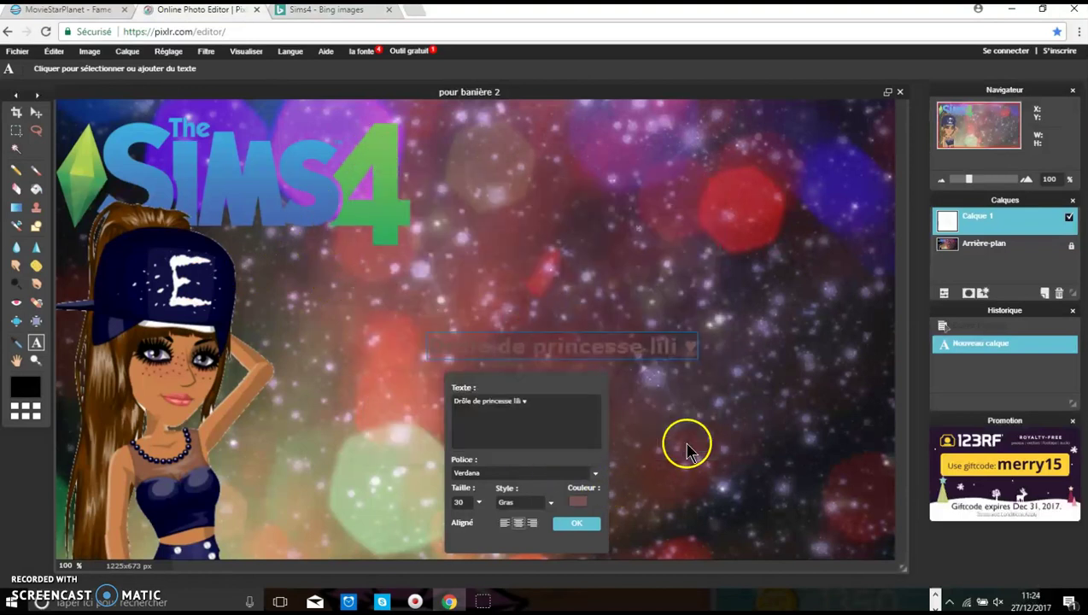
Set the banner text's colour to dark red 9e1313.
click(577, 501)
drag(471, 284, 484, 270)
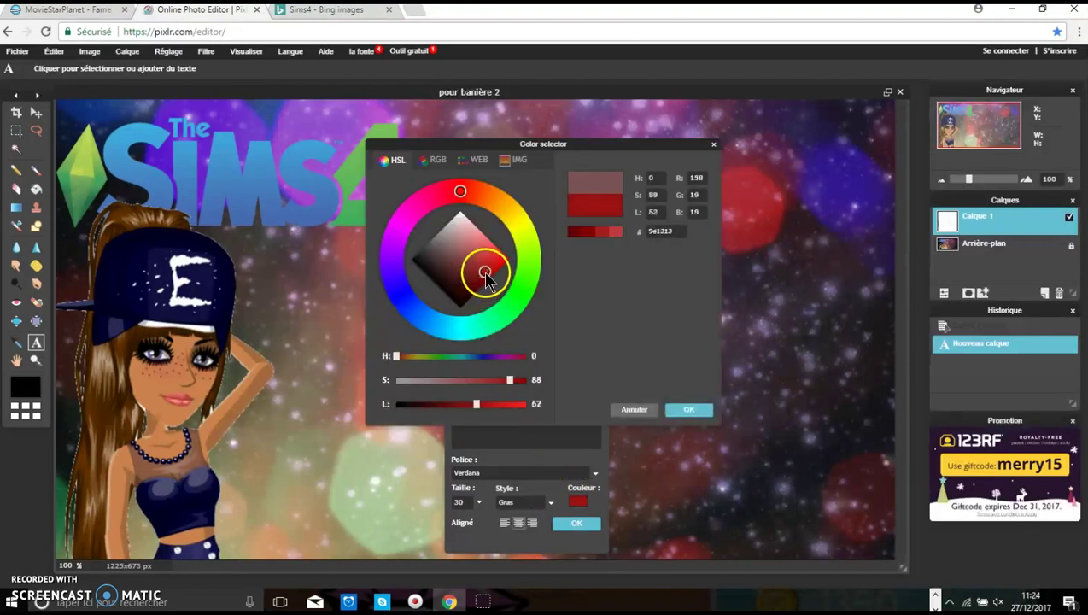
click(688, 412)
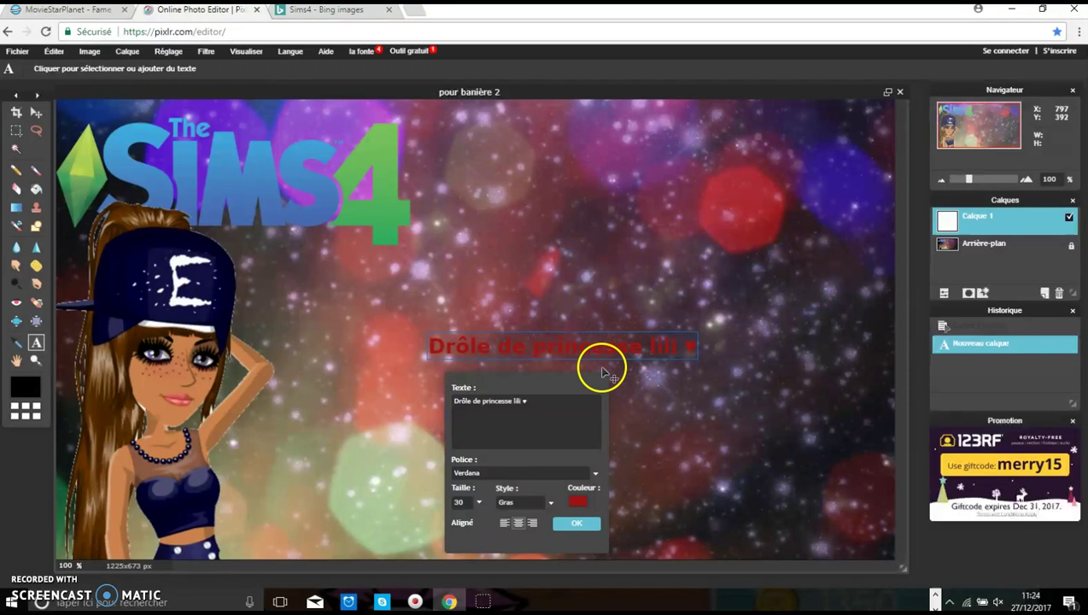
Set the banner text's size to 85 and place it across the lower part of the banner, starting over the avatar's neck.
drag(480, 511, 461, 523)
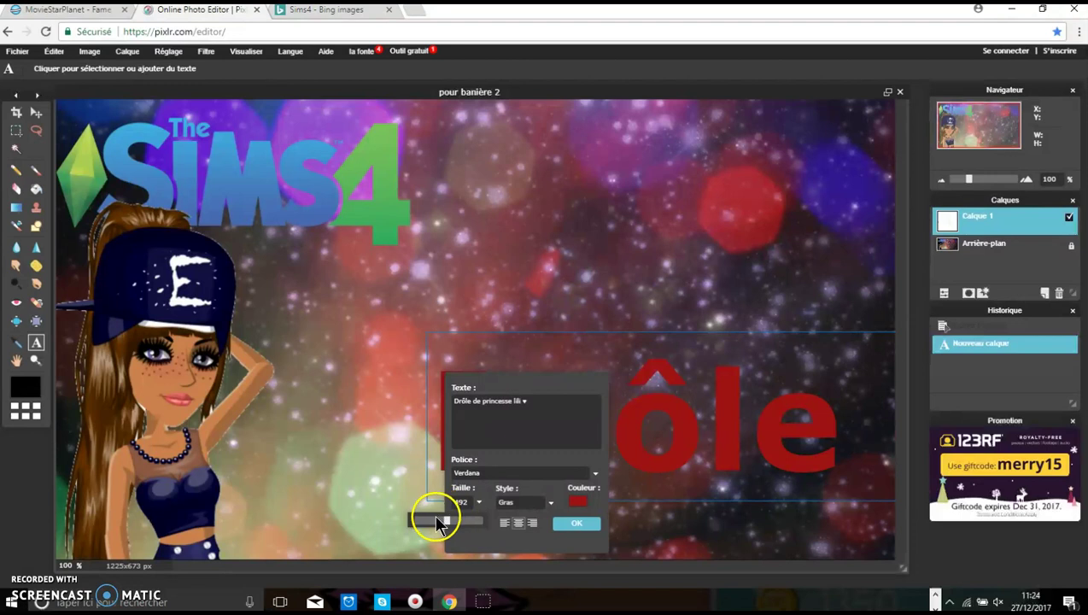
drag(544, 330, 311, 294)
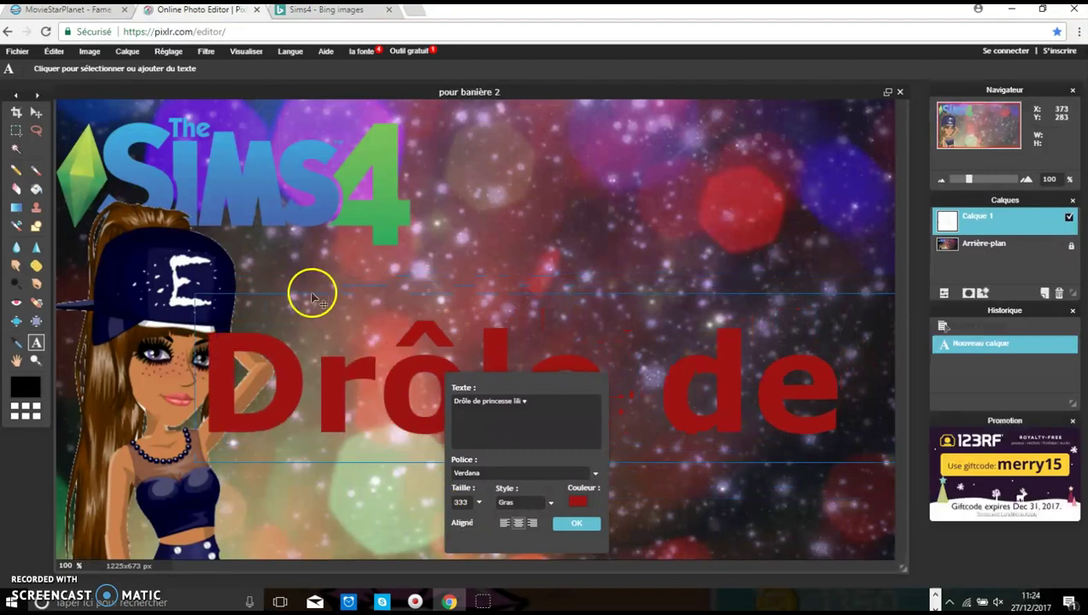
double_click(470, 505)
key(BackSpace)
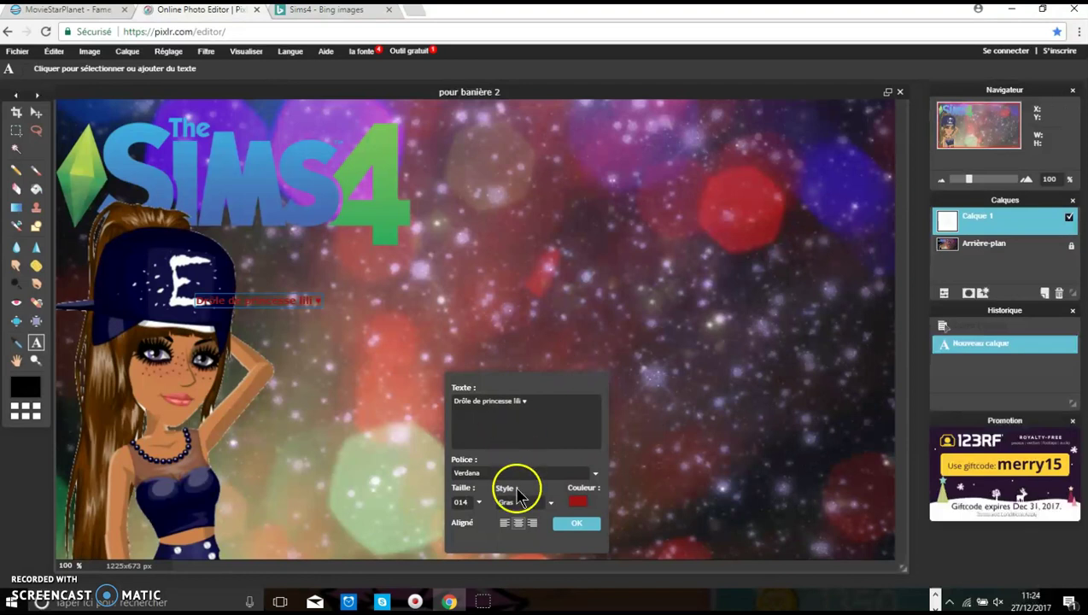
click(478, 503)
drag(425, 519, 414, 519)
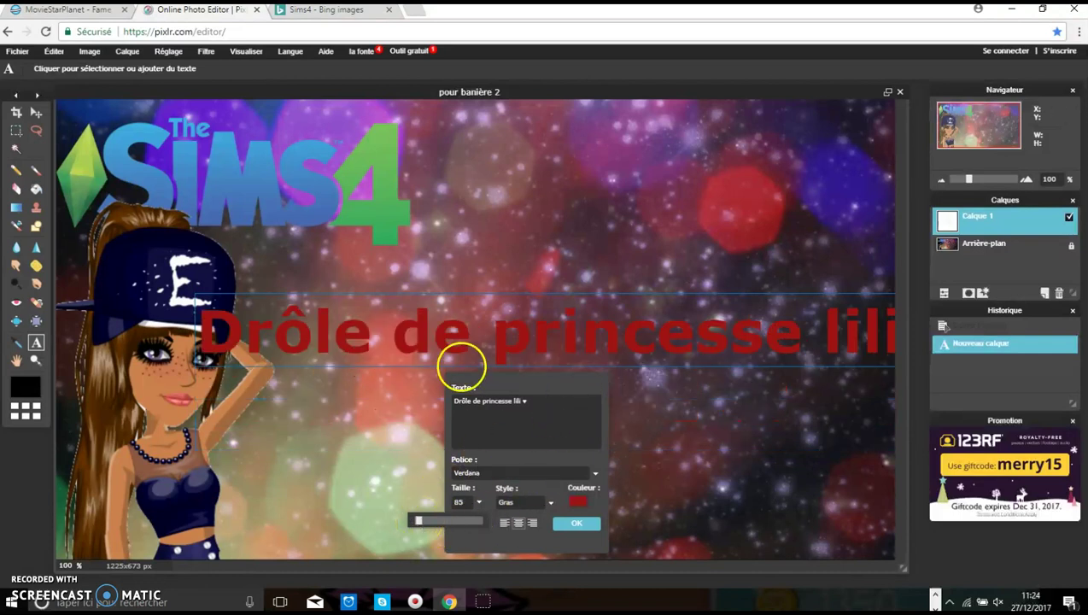
drag(474, 368, 437, 474)
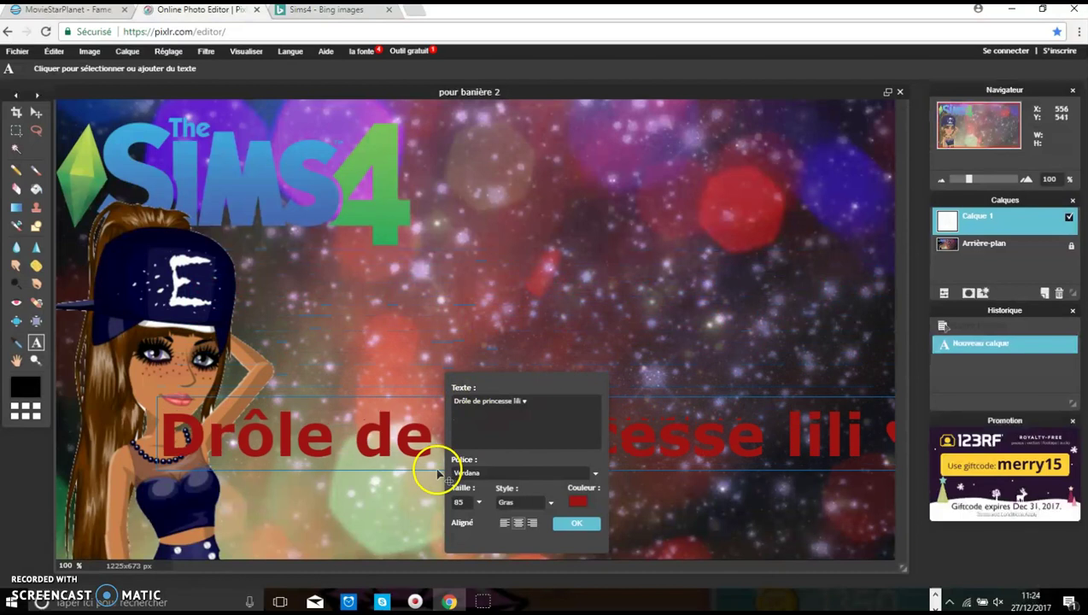
click(575, 521)
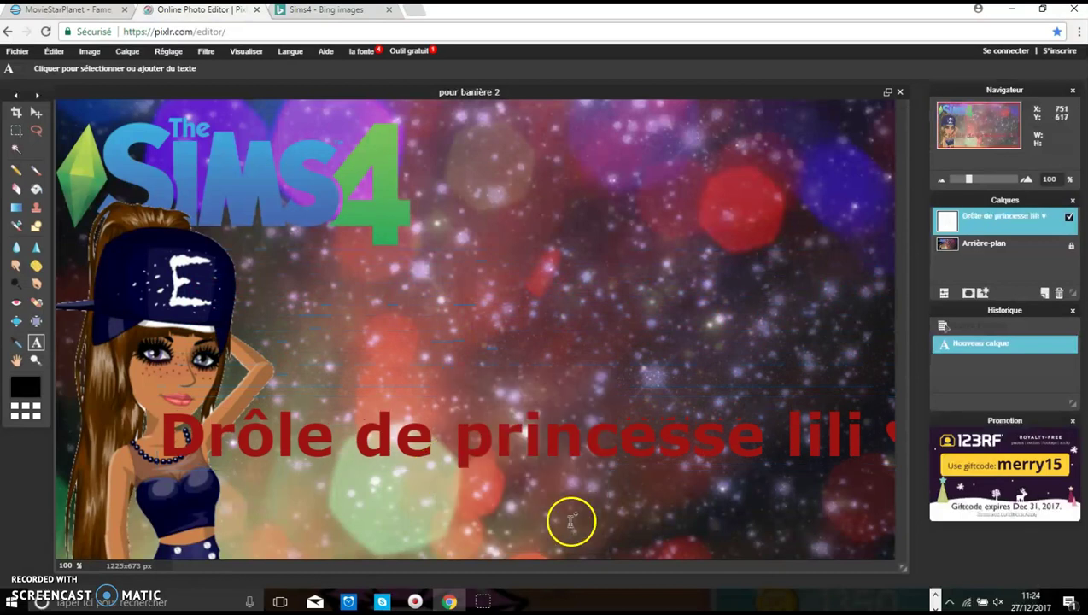
Resize the image to 2650 by 1440 pixels without constraining its proportions.
click(88, 51)
click(109, 75)
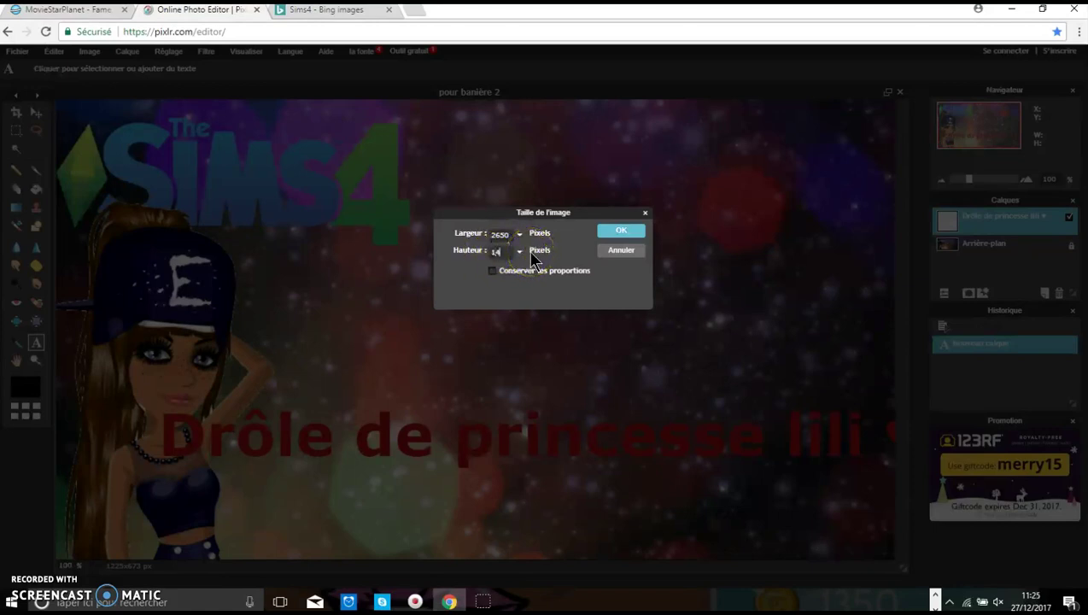
click(619, 231)
scroll(521, 300, up, 2)
scroll(518, 299, down, 2)
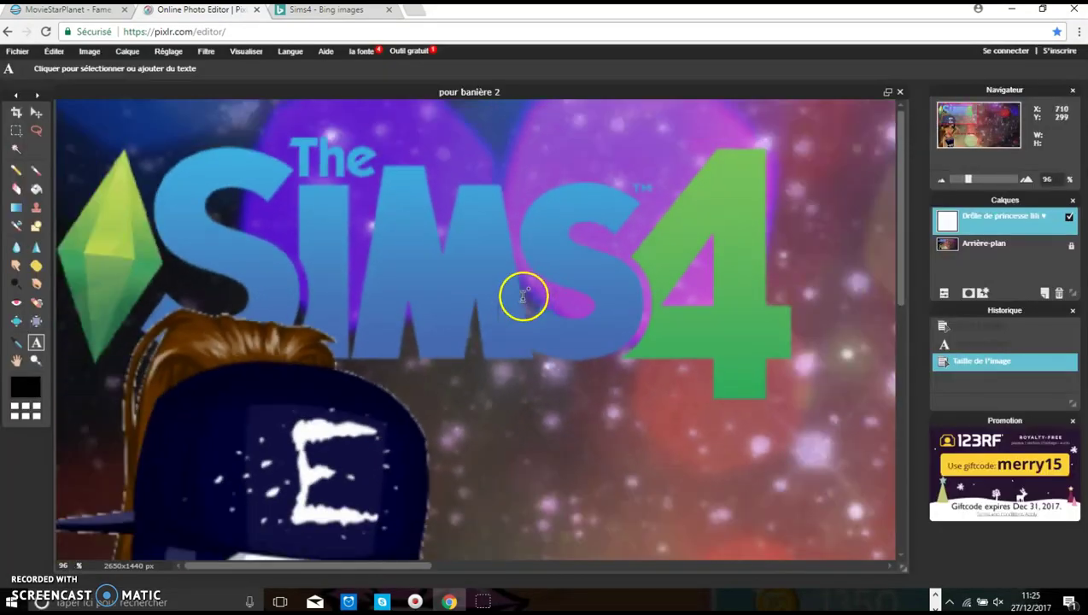
scroll(385, 408, up, 1)
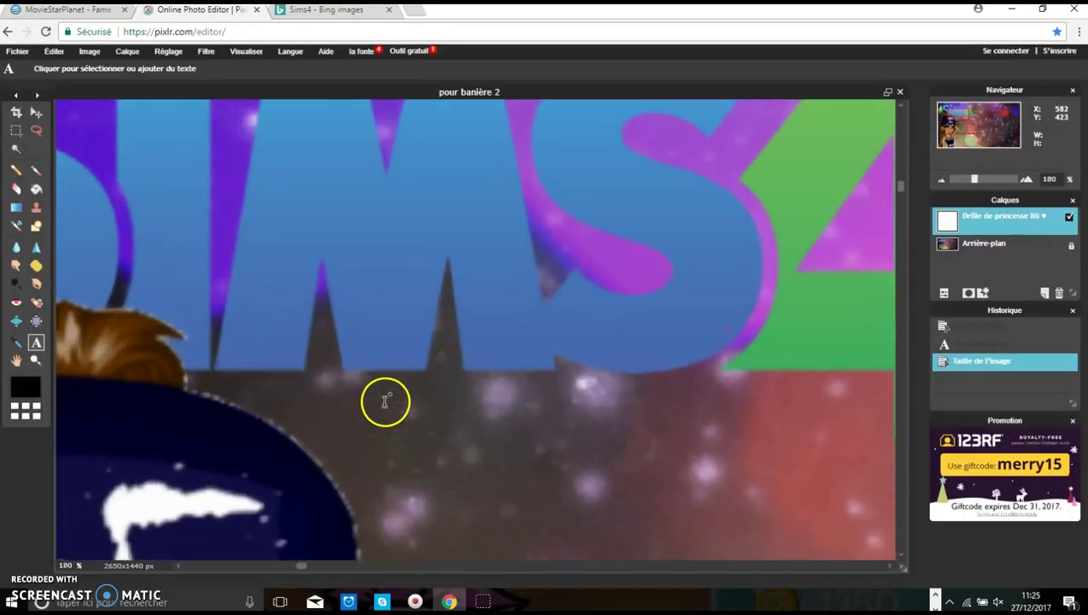
Switch to YouTube in a new browser tab and open the signed-in account's own channel page.
scroll(392, 369, down, 3)
scroll(373, 352, down, 2)
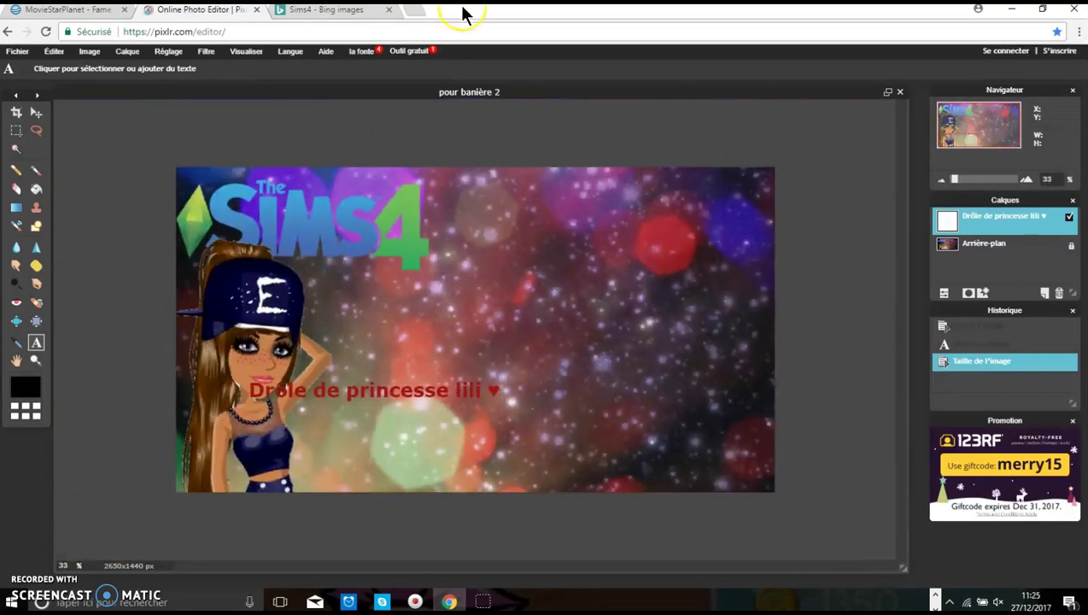
click(424, 10)
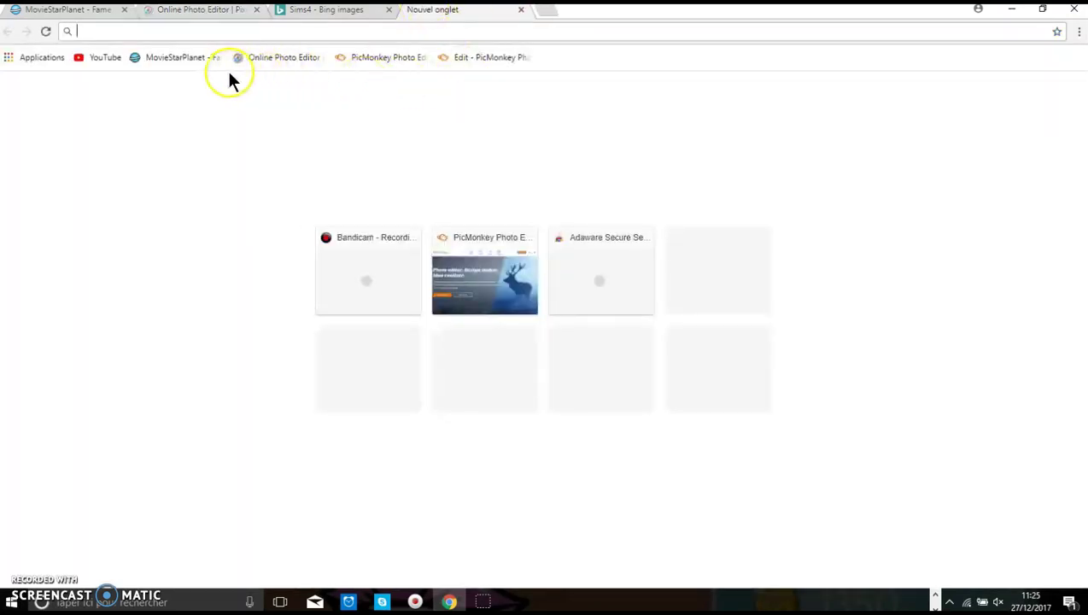
click(97, 57)
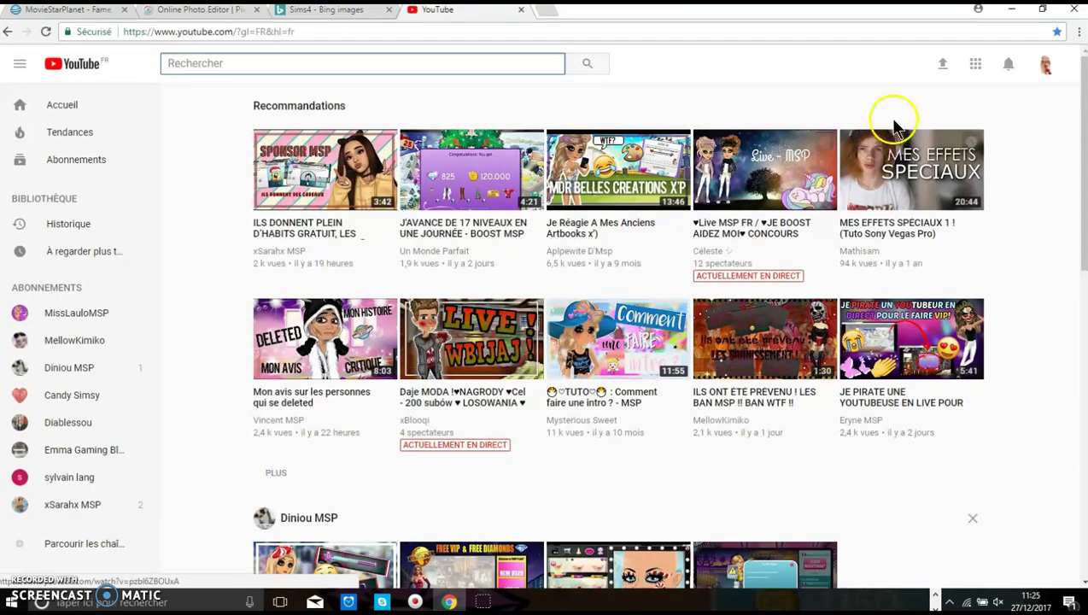
click(1048, 69)
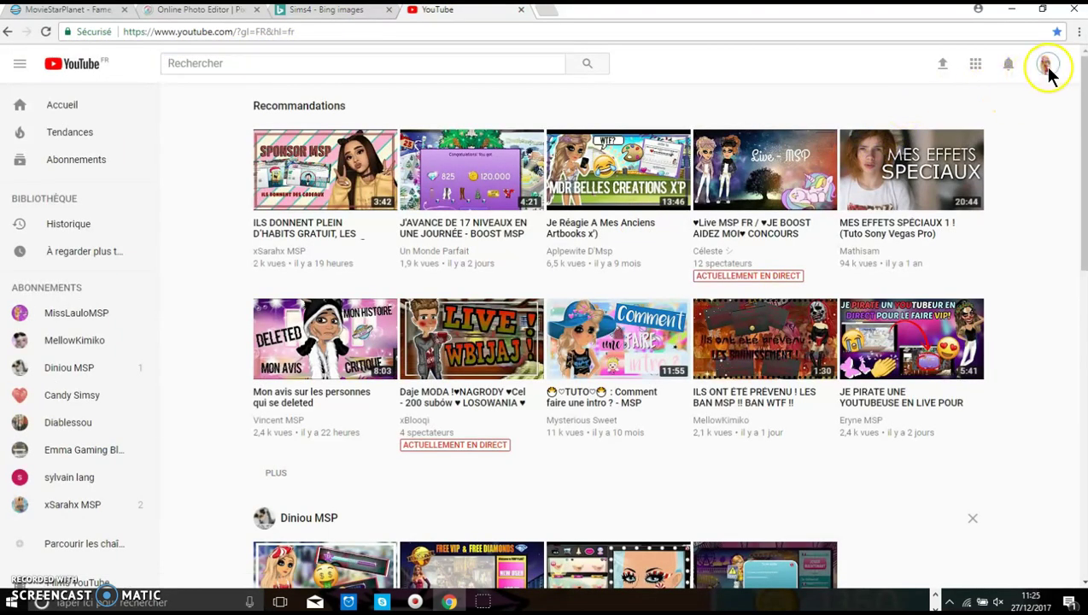
click(945, 156)
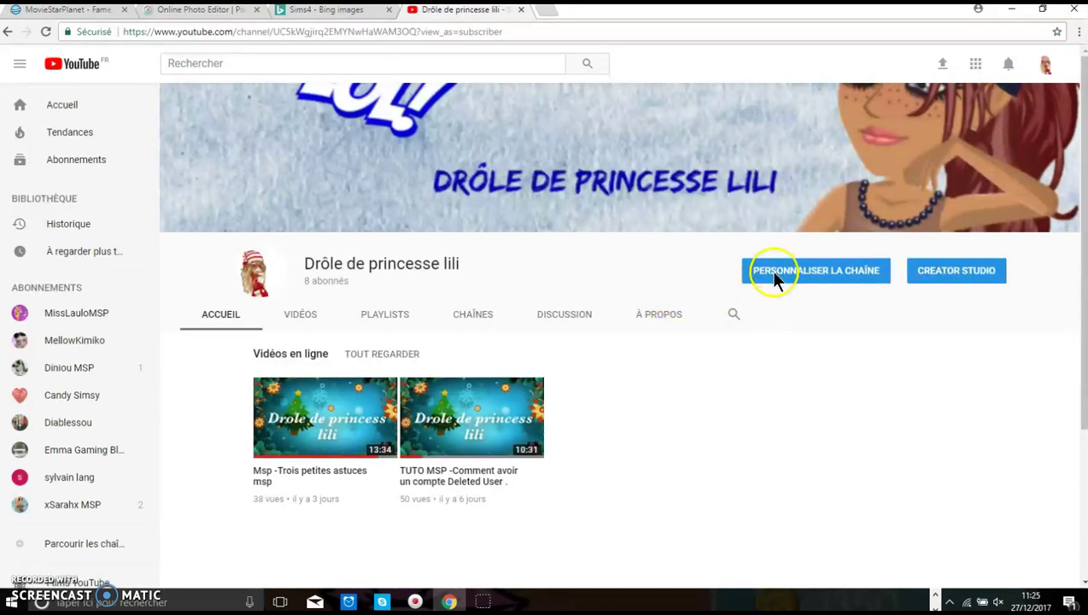
Enter channel customization and view the photo import options for the channel art, closing them without choosing an image.
click(769, 272)
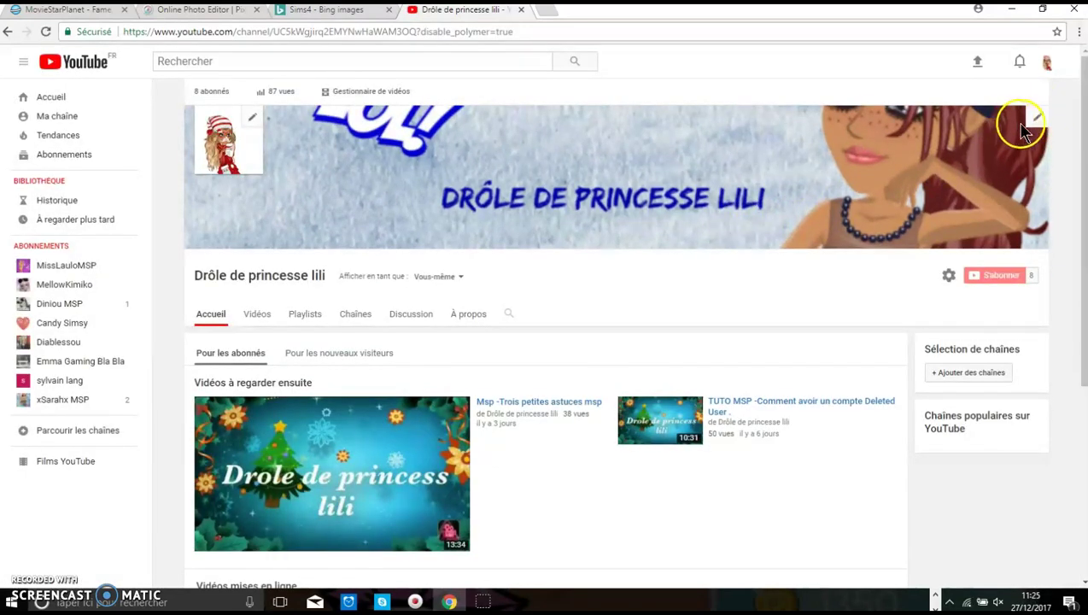
click(1038, 119)
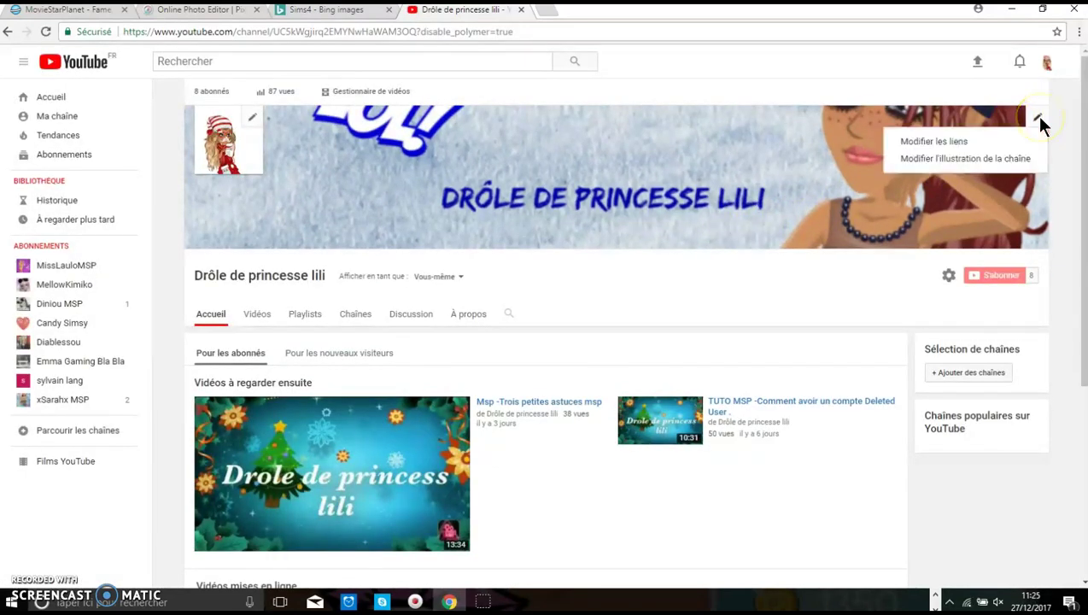
click(969, 165)
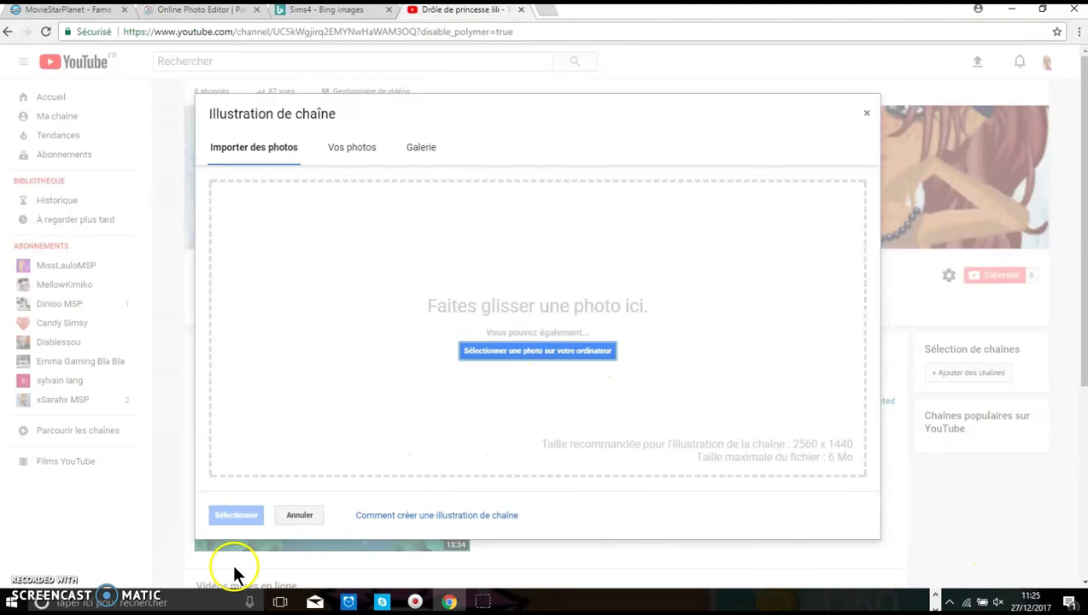
click(866, 116)
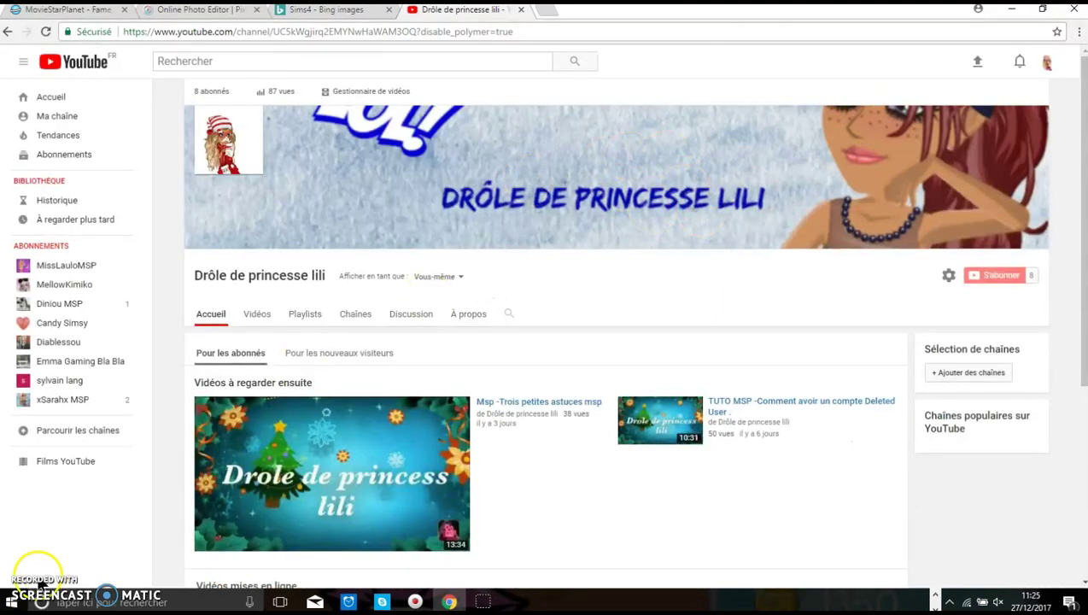